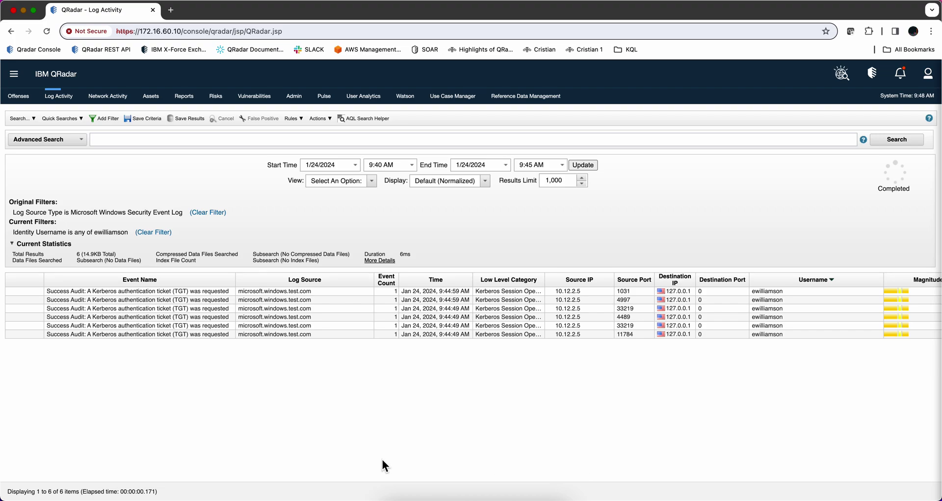
# - Open the first Kerberos event's details, highlight Event ID 4768, and scroll to the Windows Event ID Lookup row
pyautogui.doubleClick(176, 291)
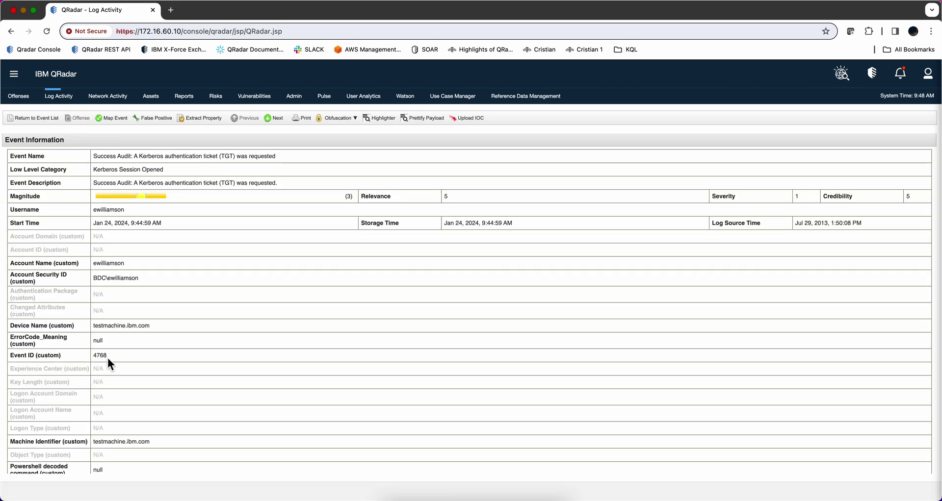
pyautogui.moveTo(107, 356); pyautogui.dragTo(90, 355)
pyautogui.scroll(-2, 133, 334)
pyautogui.scroll(-8, 133, 338)
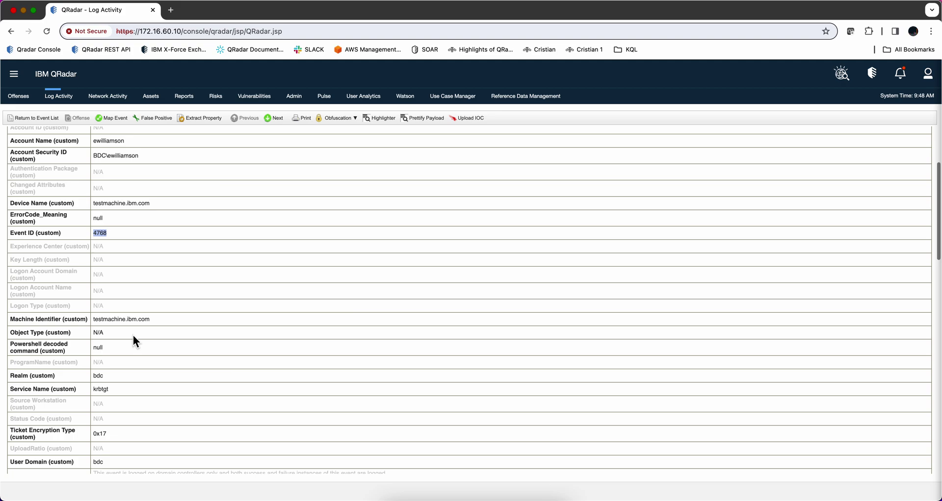
pyautogui.scroll(-2, 134, 335)
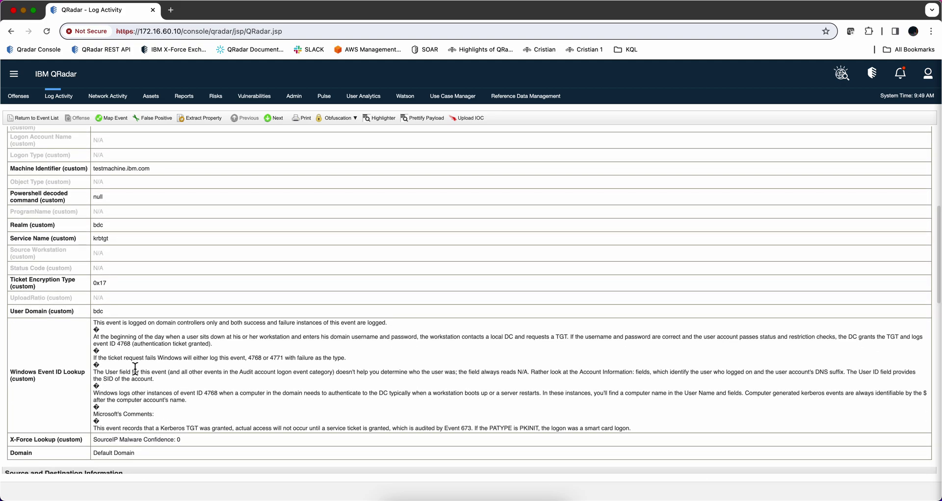
pyautogui.scroll(-2, 151, 348)
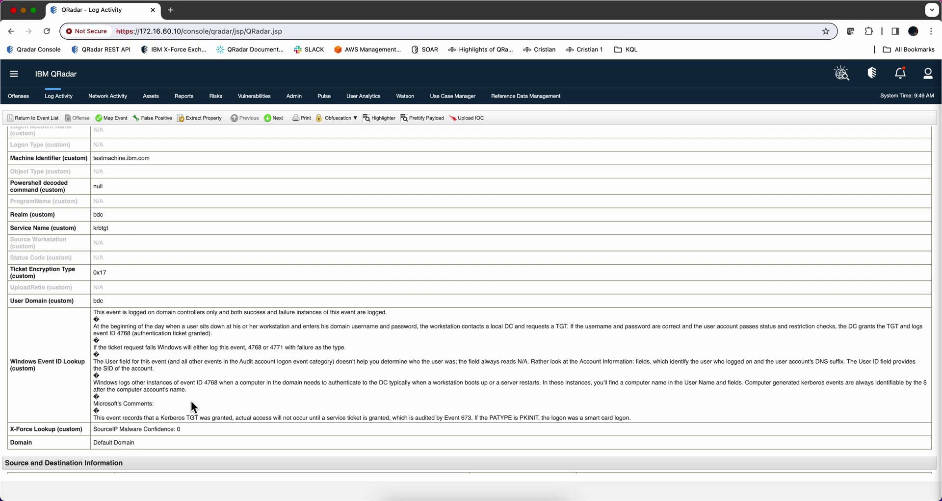
pyautogui.click(480, 499)
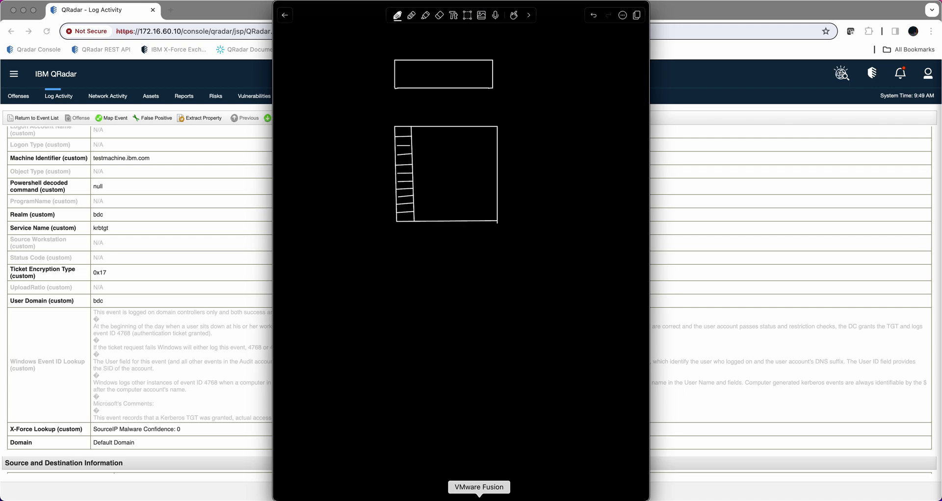
# - Write the REF MAP label beside the table sketch
pyautogui.moveTo(517, 151); pyautogui.dragTo(528, 157)
pyautogui.moveTo(529, 151); pyautogui.dragTo(530, 156)
pyautogui.moveTo(563, 156); pyautogui.dragTo(563, 153)
# - Label the table's DESCR column and sketch description lines beneath it
pyautogui.moveTo(437, 121); pyautogui.dragTo(435, 123)
pyautogui.moveTo(445, 120)
pyautogui.mouseDown()
pyautogui.moveTo(462, 123)
pyautogui.moveTo(445, 133)
pyautogui.mouseUp()
pyautogui.moveTo(432, 141); pyautogui.dragTo(442, 141)
pyautogui.moveTo(433, 148); pyautogui.dragTo(441, 149)
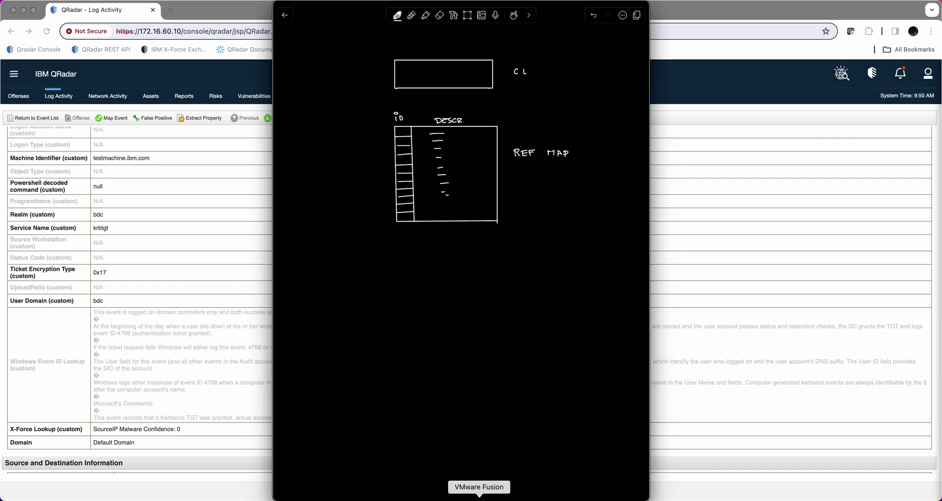
# - Label the top box CEP AQL WINDOWS and draw arrows linking it to the ID/DESCR table
pyautogui.moveTo(529, 69); pyautogui.dragTo(529, 72)
pyautogui.moveTo(521, 81); pyautogui.dragTo(526, 86)
pyautogui.moveTo(561, 74); pyautogui.dragTo(597, 73)
pyautogui.moveTo(508, 88)
pyautogui.mouseDown()
pyautogui.moveTo(349, 127)
pyautogui.moveTo(386, 157)
pyautogui.mouseUp()
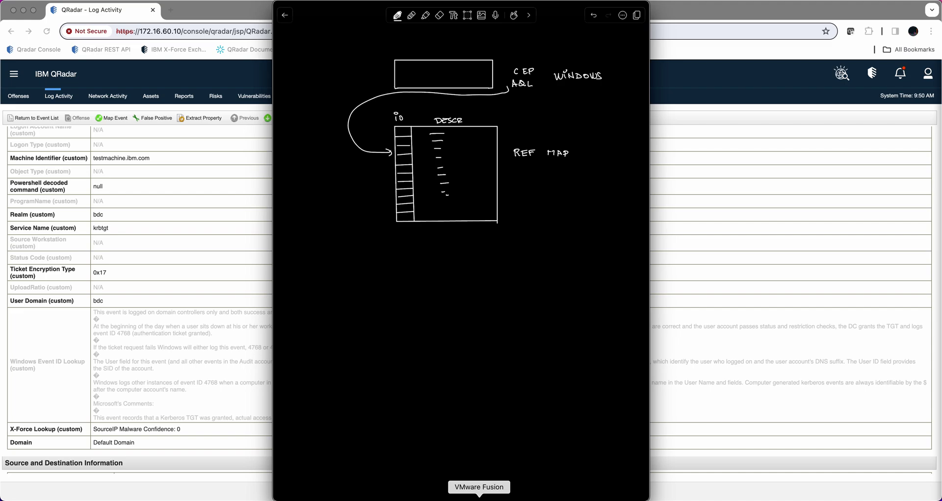
pyautogui.moveTo(455, 151); pyautogui.dragTo(465, 79)
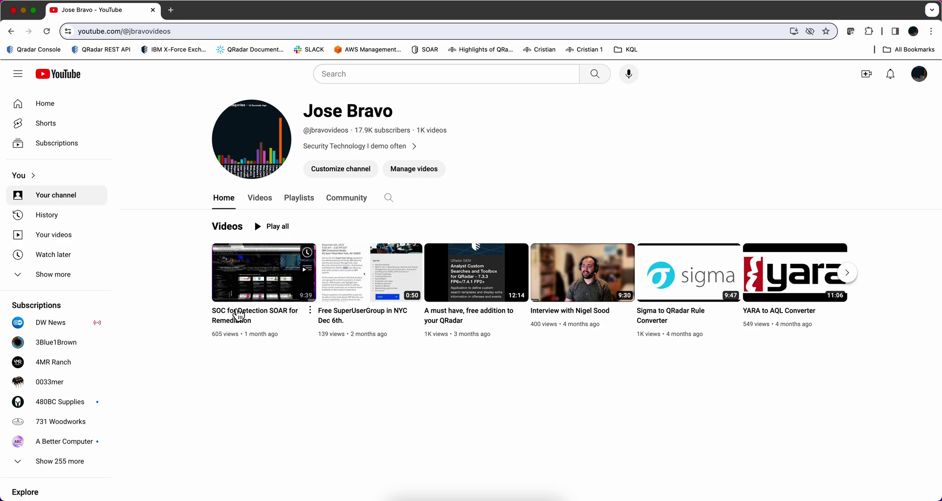
# - Play and pause the SOC for Detection SOAR for Remediation video, then scroll to its description's Box link
pyautogui.click(235, 317)
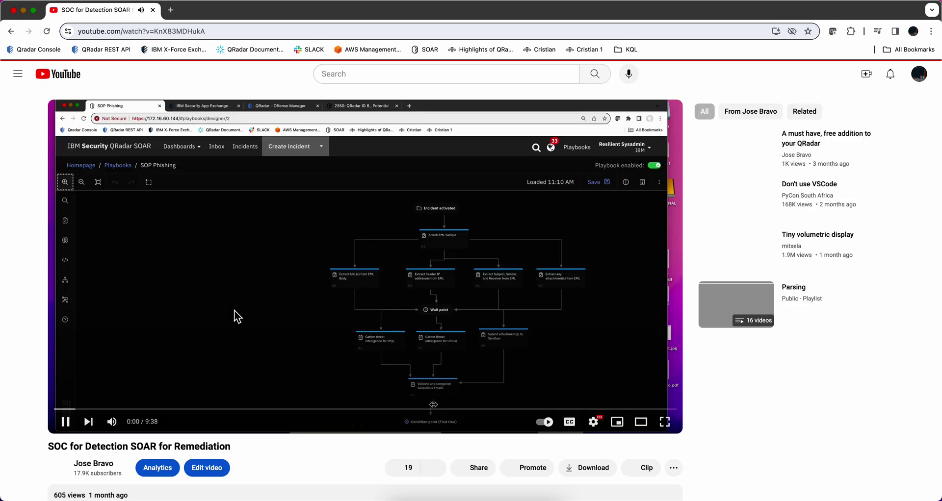
pyautogui.click(64, 423)
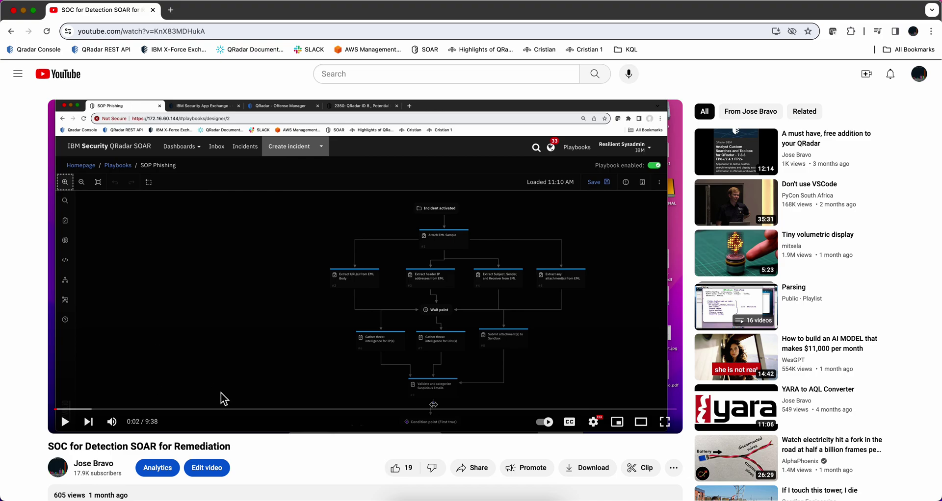
pyautogui.scroll(-4, 284, 431)
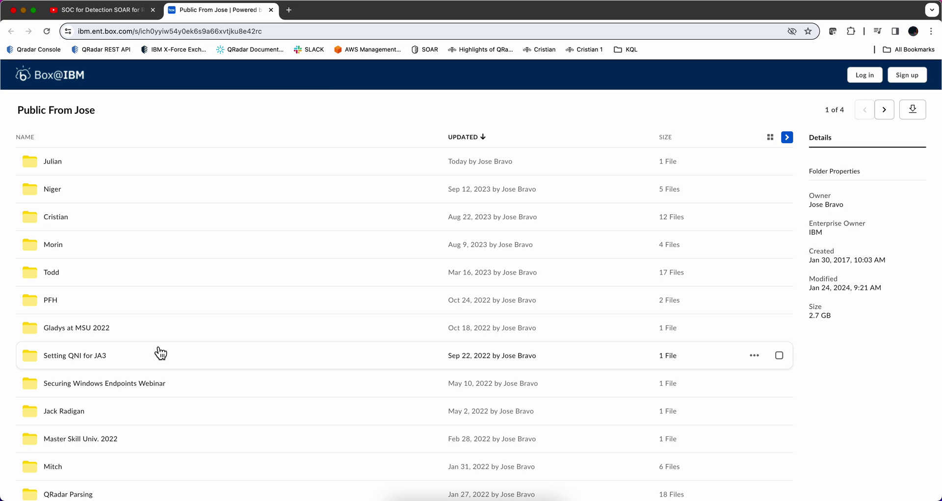
# - Open the shared Box subfolder containing WindowsEventIDs.json
pyautogui.click(30, 167)
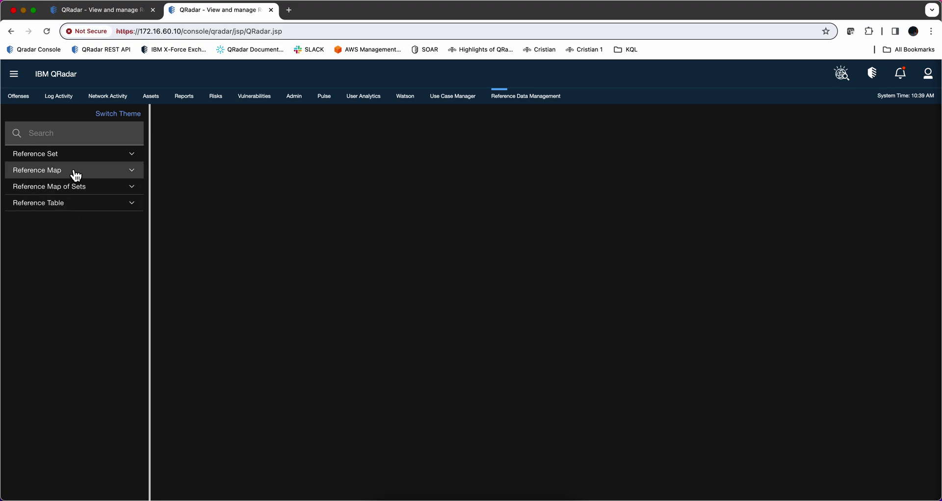
# - Create a new reference map named Windows Event ID Lookup
pyautogui.click(123, 176)
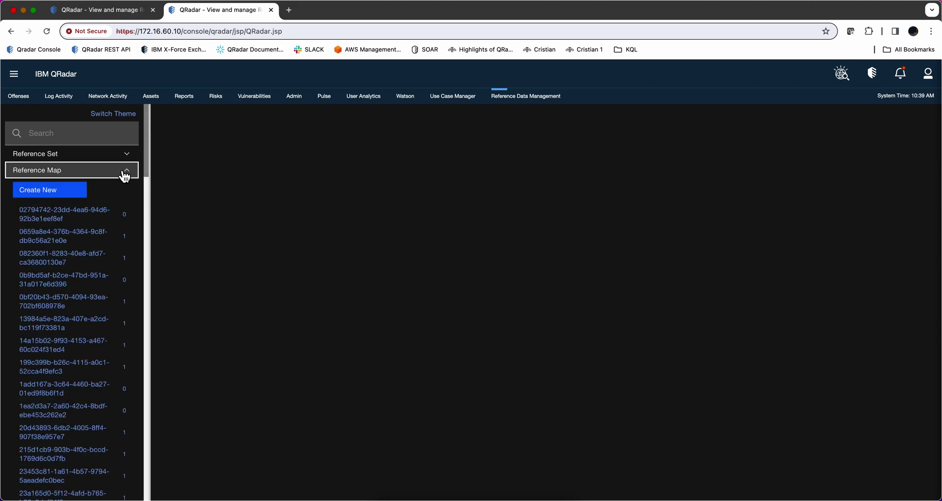
pyautogui.click(55, 196)
pyautogui.click(184, 159)
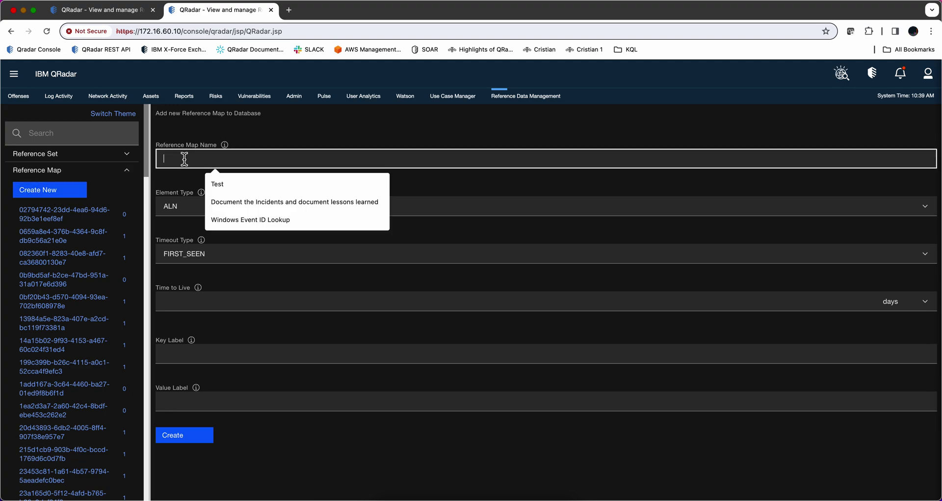
pyautogui.click(245, 220)
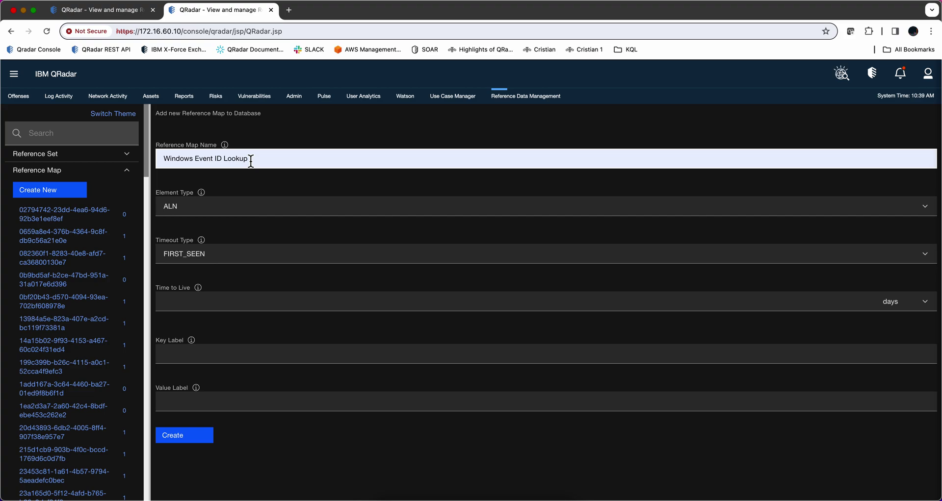
# - Search reference data for Windows Event ID Lookup and open the map's details page
pyautogui.click(36, 134)
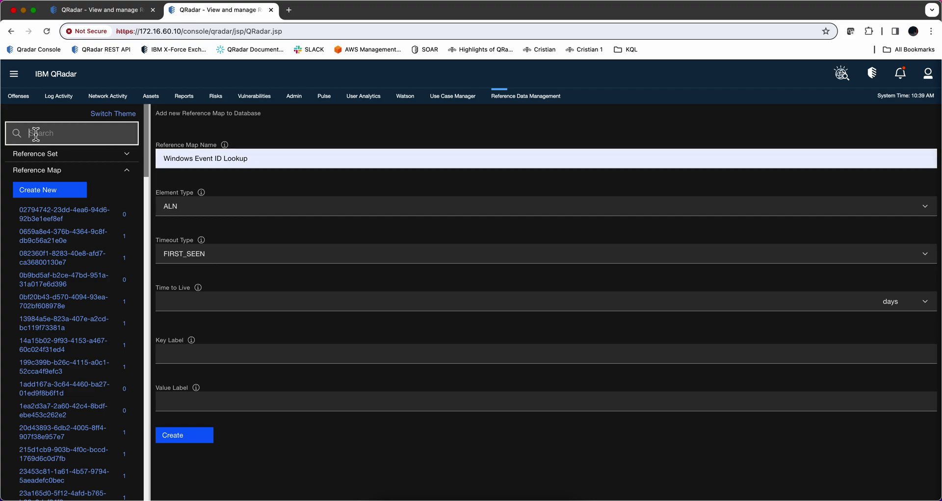
pyautogui.write('Windows Event ID Lookup')
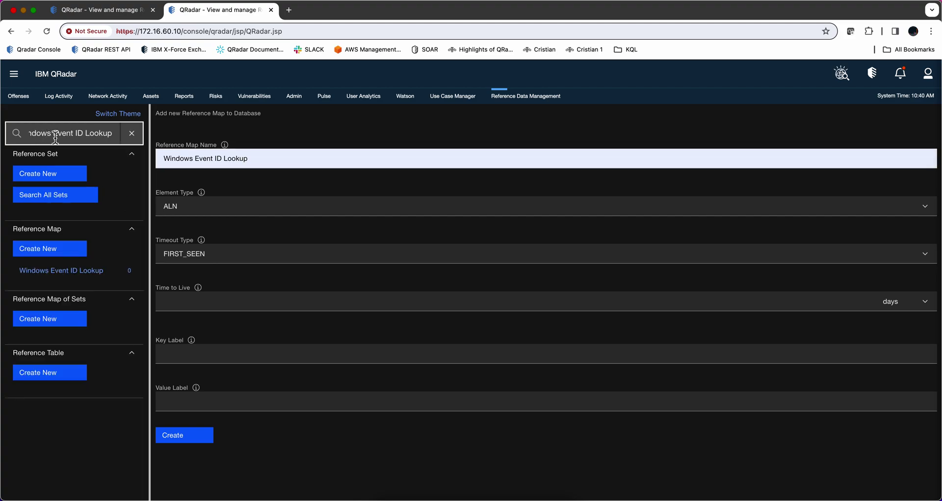
pyautogui.click(61, 272)
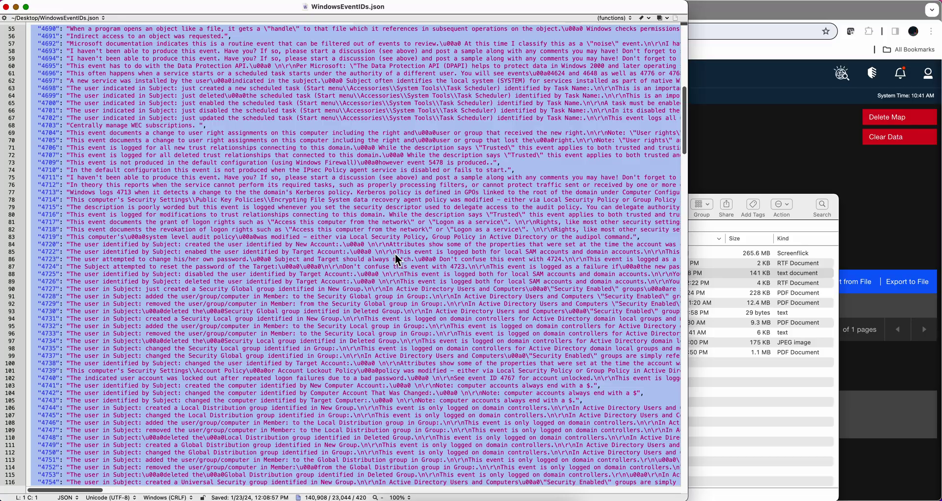
# - Scroll through WindowsEventIDs.json in BBEdit to review the event ID and description pairs
pyautogui.scroll(6, 371, 226)
pyautogui.scroll(6, 372, 229)
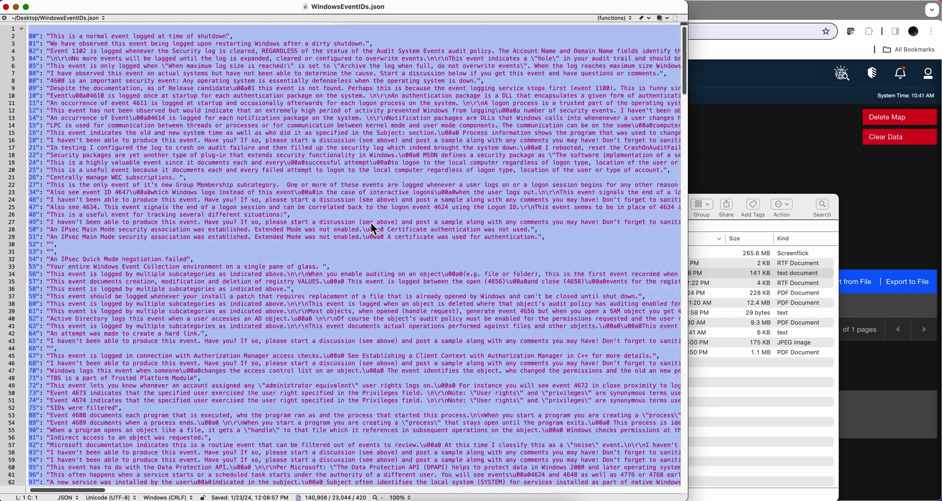
pyautogui.scroll(-10, 373, 229)
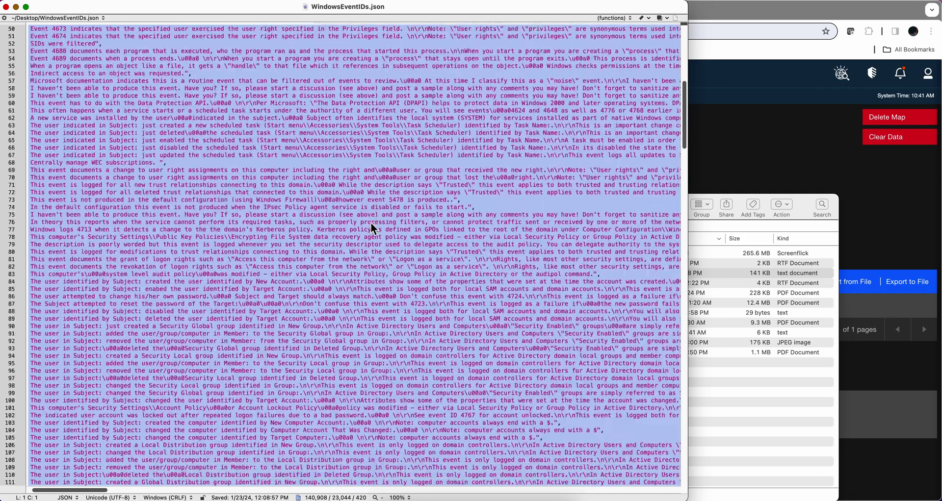
pyautogui.scroll(-18, 372, 225)
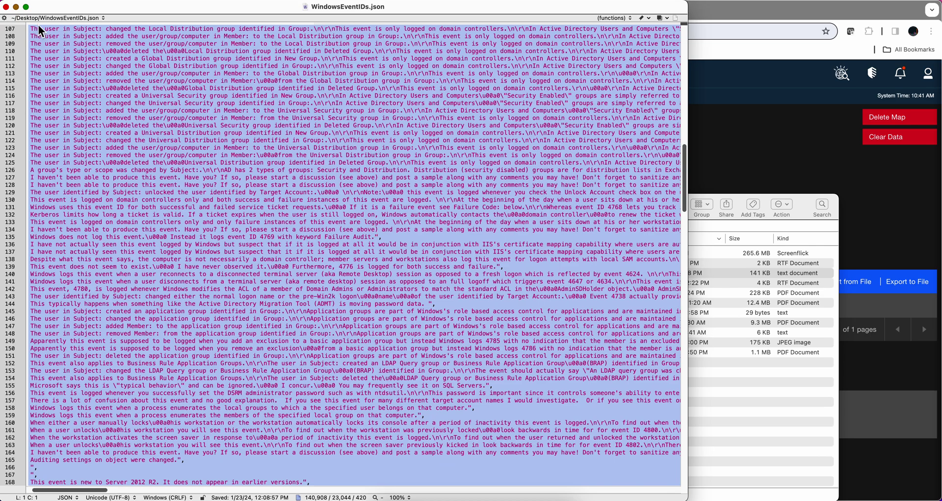
# - Minimize BBEdit and open Interactive API for Developers from the QRadar main menu
pyautogui.click(16, 7)
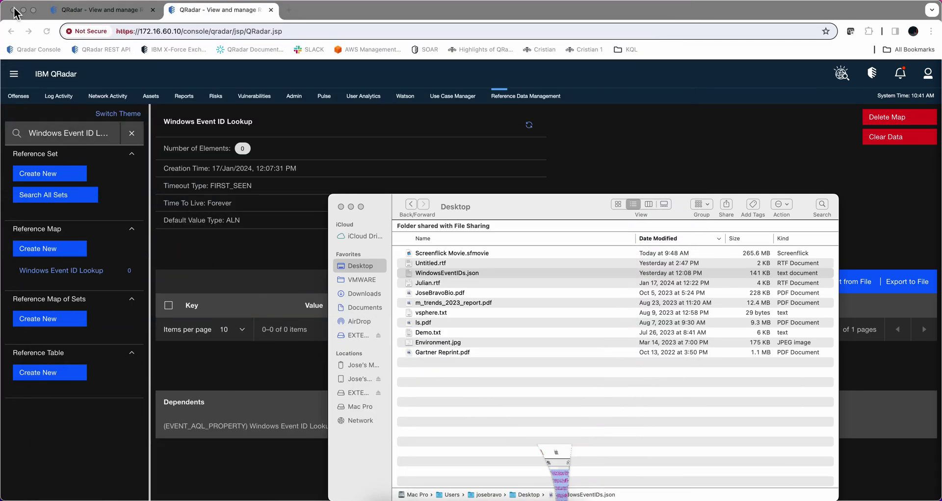
pyautogui.click(19, 78)
pyautogui.click(21, 78)
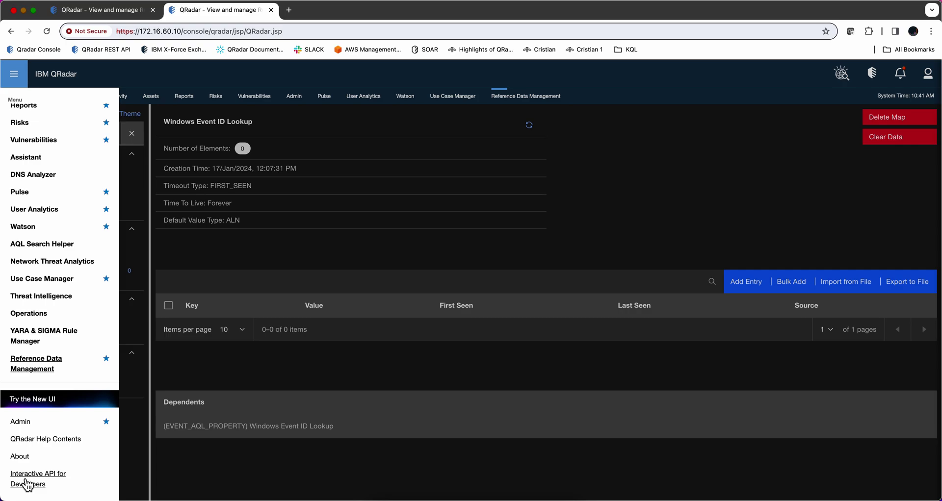
pyautogui.click(28, 482)
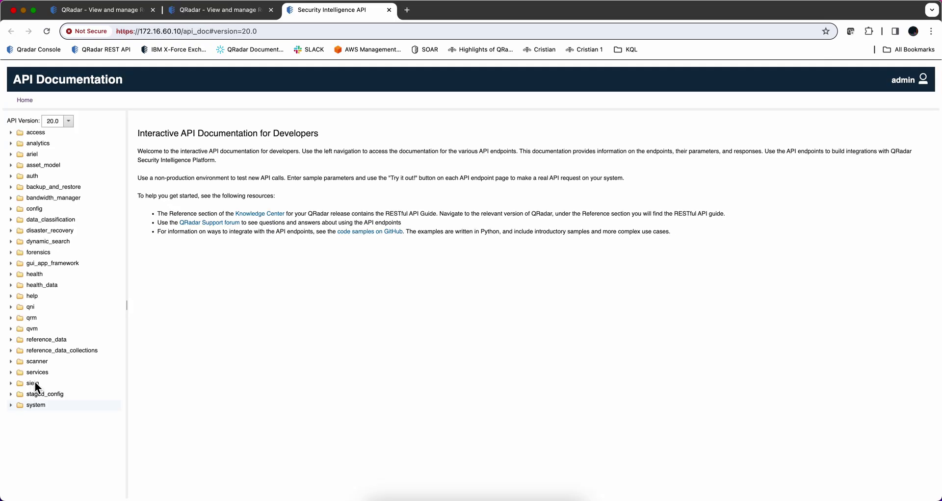
# - Expand reference_data > maps > bulk_load down to the POST bulk_load/{name} endpoint
pyautogui.click(11, 340)
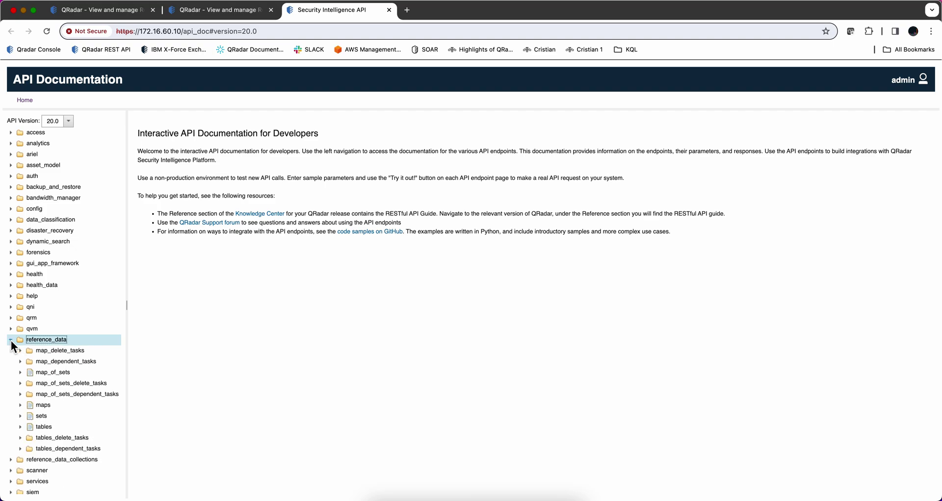
pyautogui.click(19, 405)
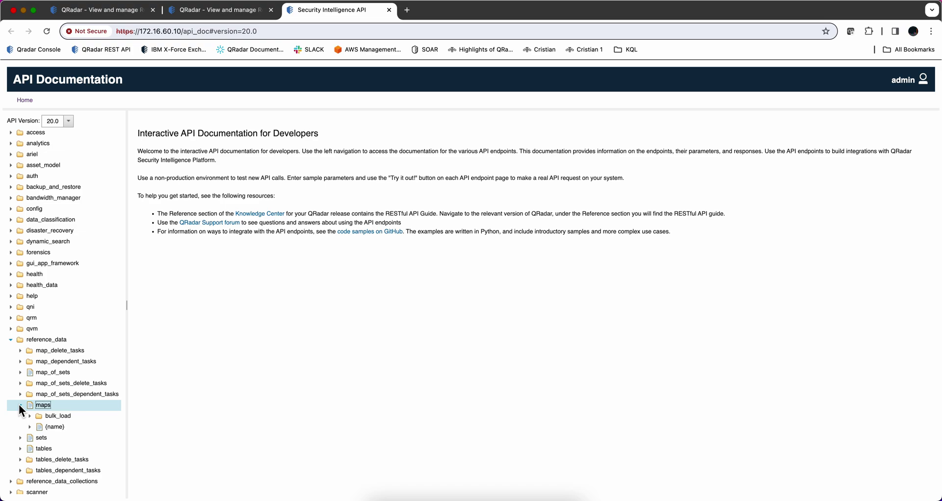
pyautogui.click(30, 417)
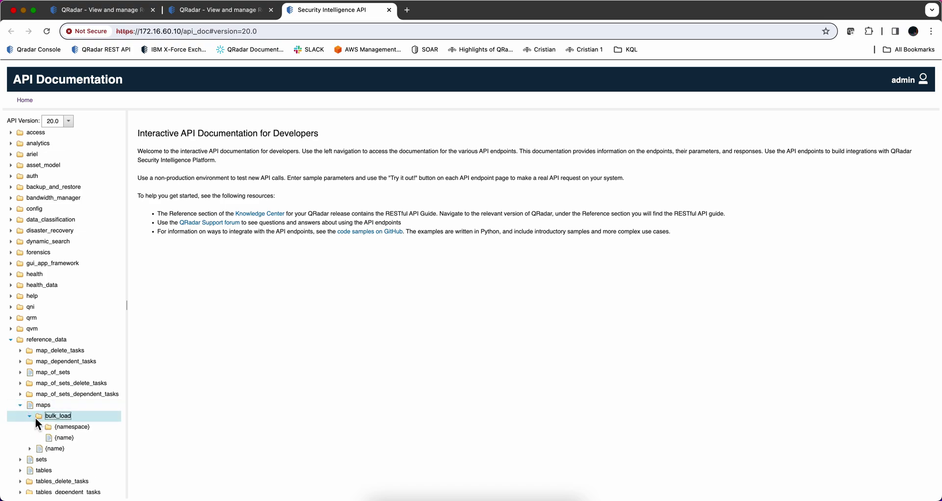
pyautogui.click(55, 437)
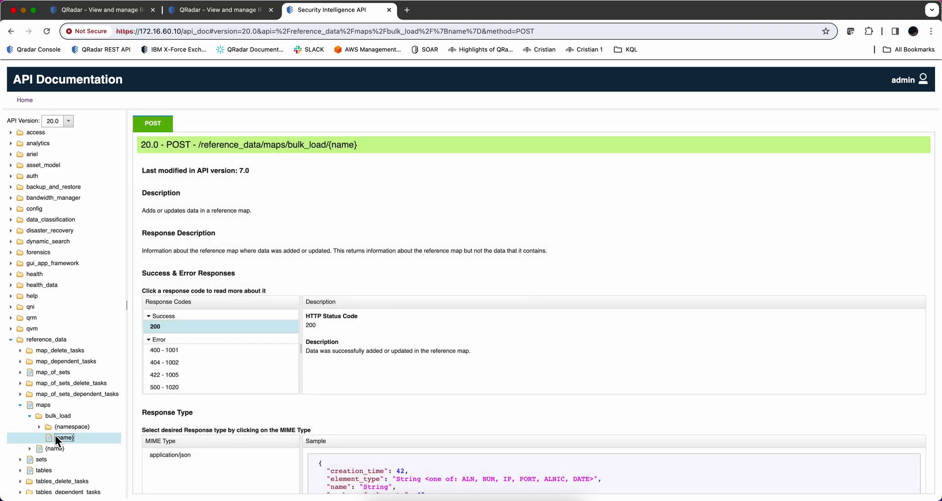
# - Enter 'Windows Event ID Lookup' as the map name and paste the event ID JSON into data
pyautogui.scroll(-6, 419, 352)
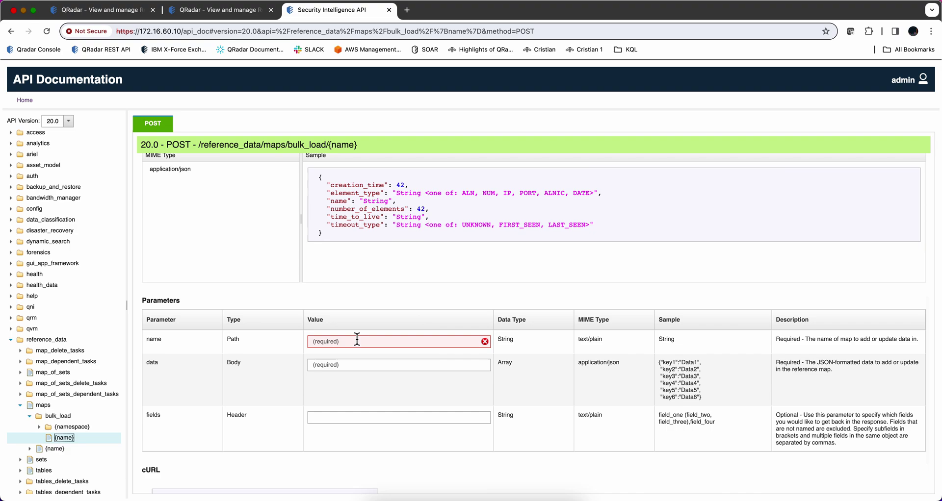
pyautogui.click(357, 340)
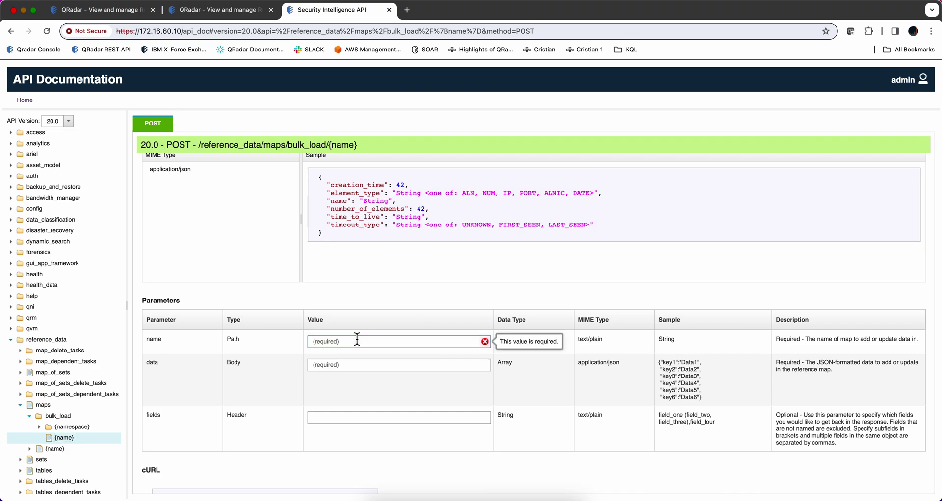
pyautogui.write('Windows')
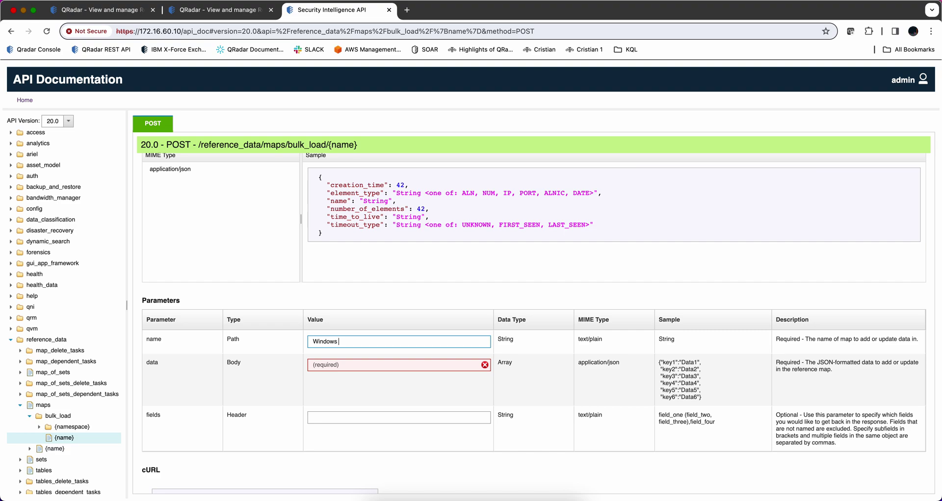
pyautogui.write(' Event ID Lookup')
pyautogui.click(336, 365)
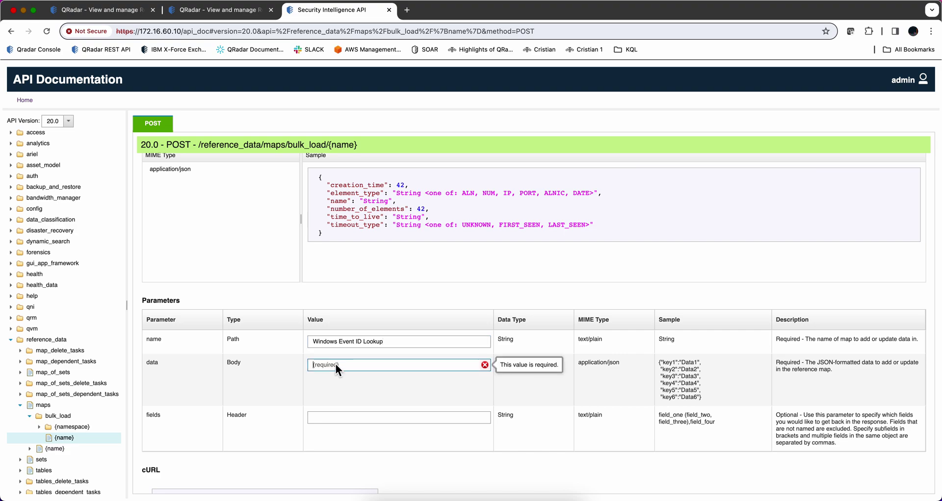
pyautogui.rightClick(336, 364)
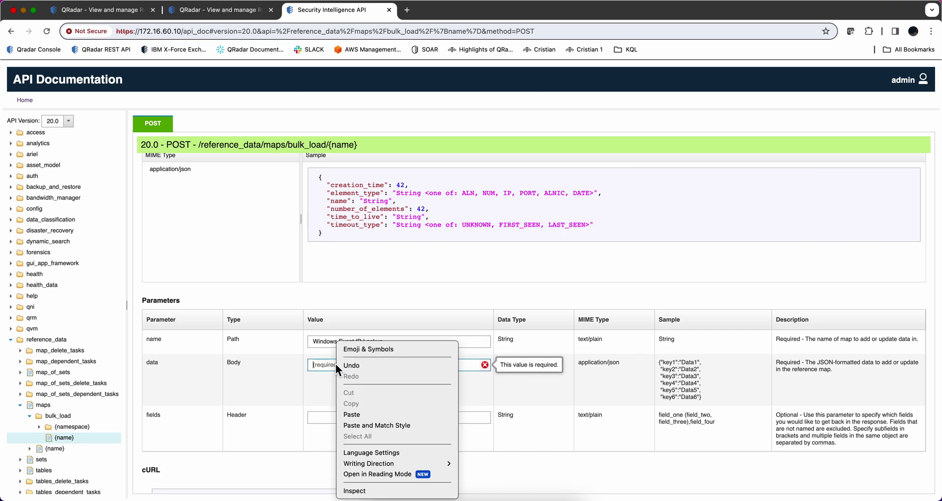
pyautogui.click(352, 416)
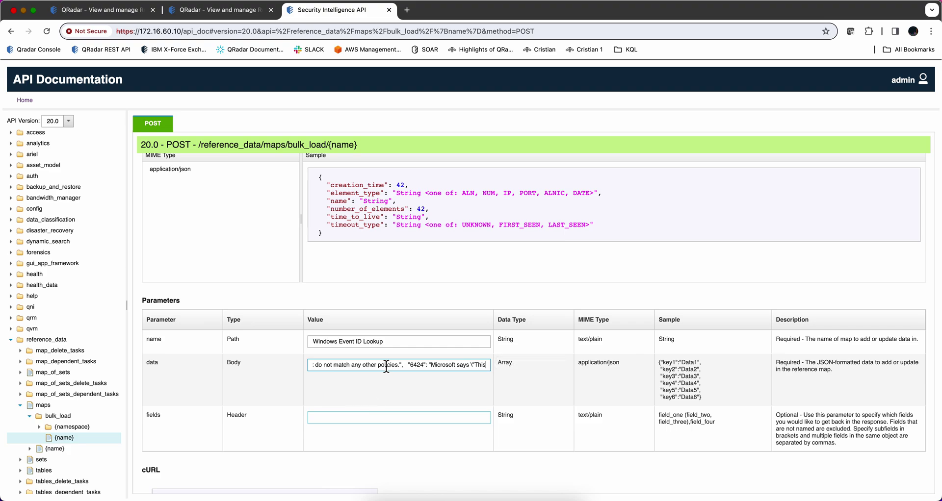
# - Run Try It Out! and confirm the 200 response code
pyautogui.scroll(-2, 386, 387)
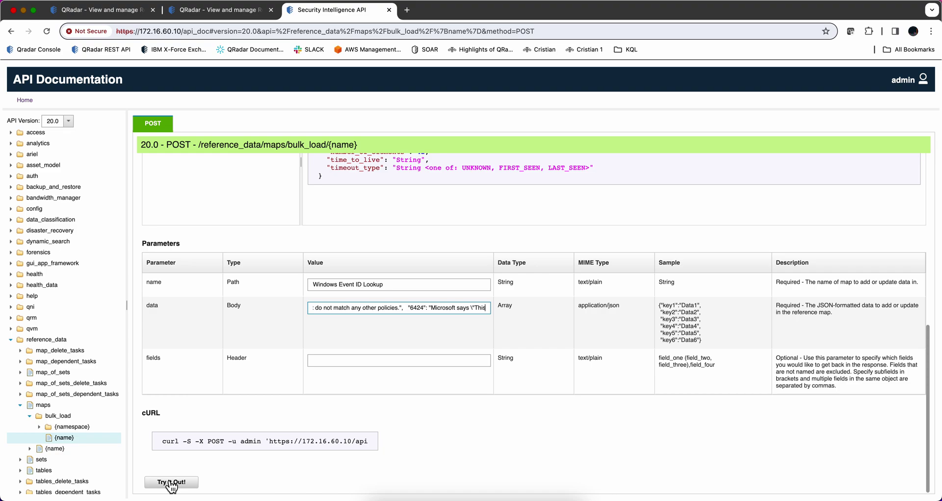
pyautogui.click(184, 483)
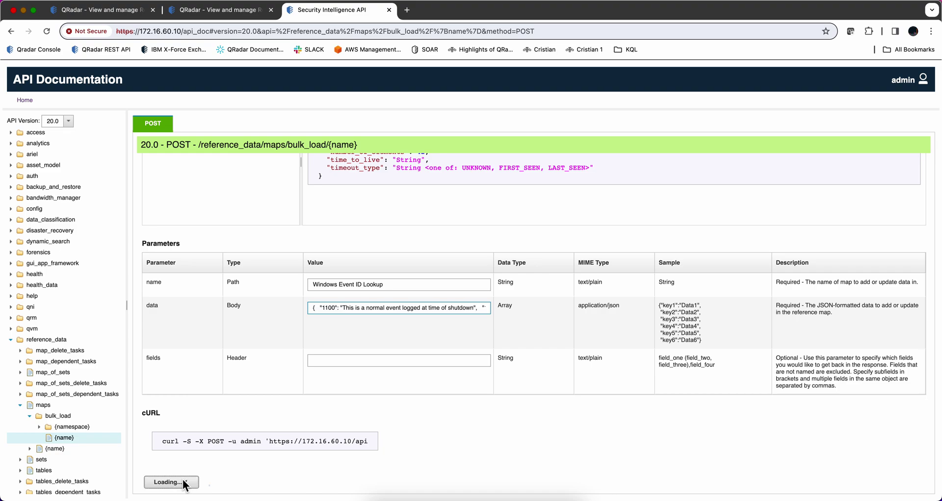
pyautogui.scroll(-5, 184, 486)
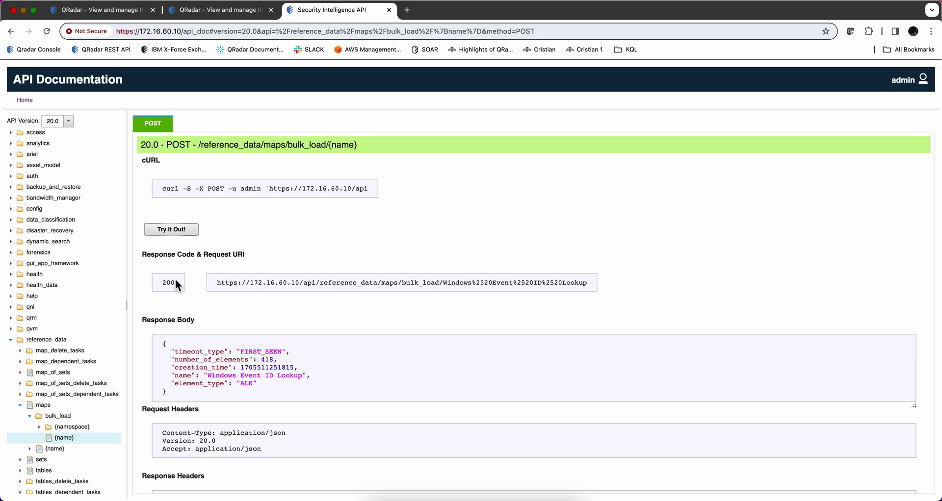
pyautogui.moveTo(175, 278); pyautogui.dragTo(153, 279)
# - Back in the QRadar console, search 'Windows Event' and open the Windows Event ID Lookup map's 418 entries
pyautogui.press('super+1')
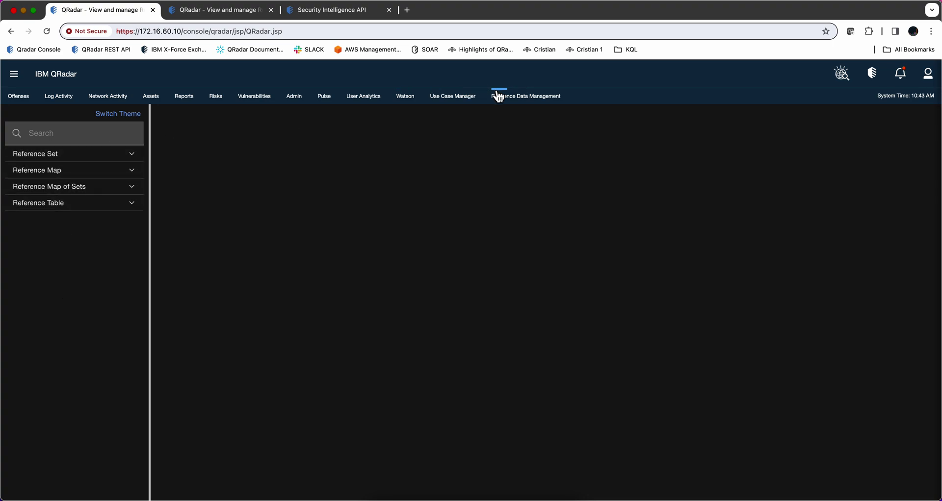
pyautogui.click(57, 174)
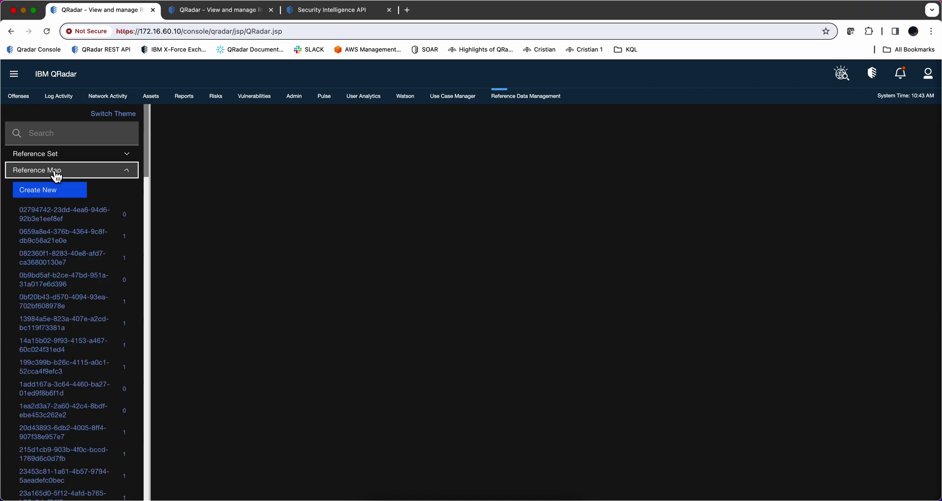
pyautogui.click(52, 136)
pyautogui.write('Win')
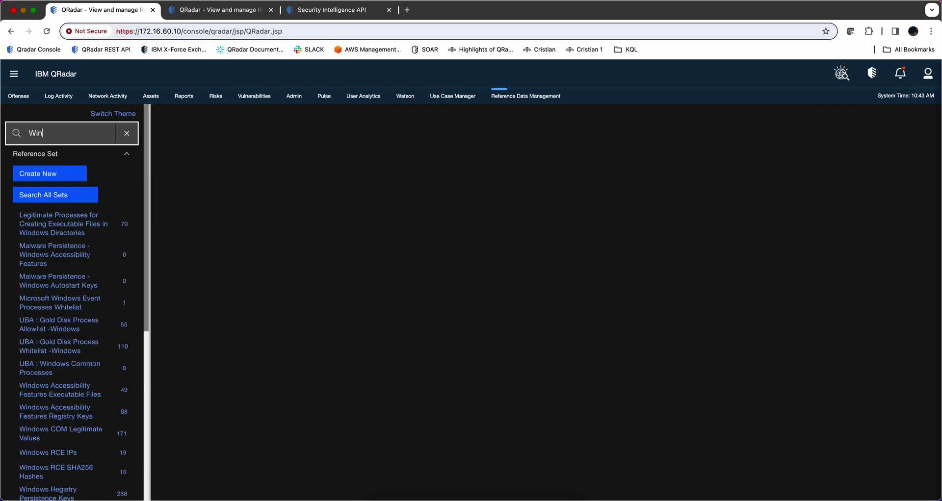
pyautogui.write('dows Event')
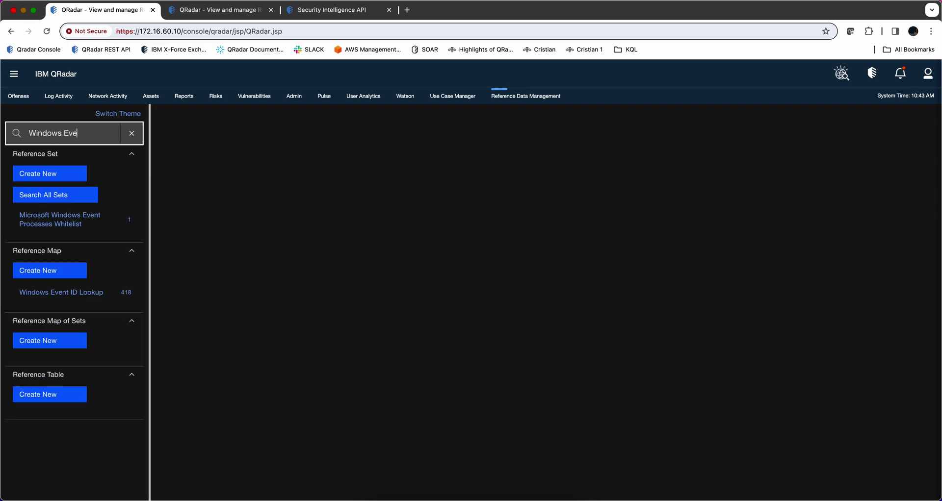
pyautogui.click(56, 296)
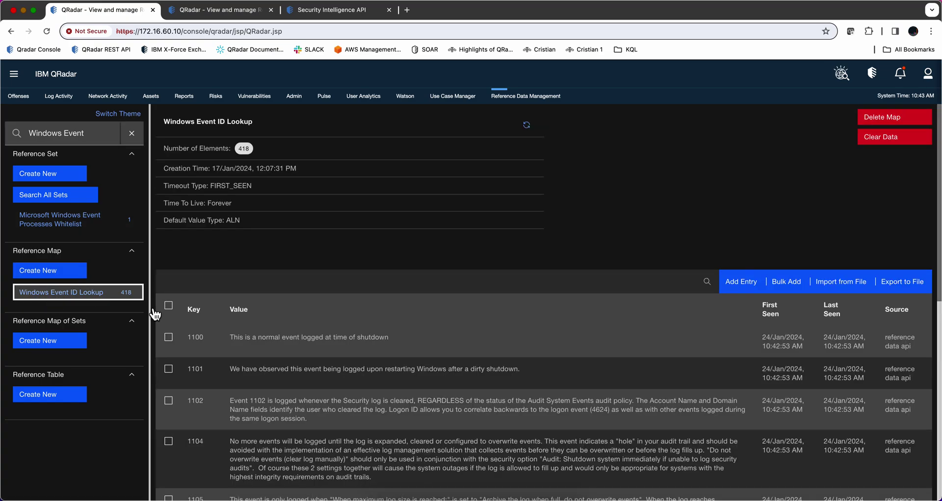
pyautogui.scroll(-5, 226, 346)
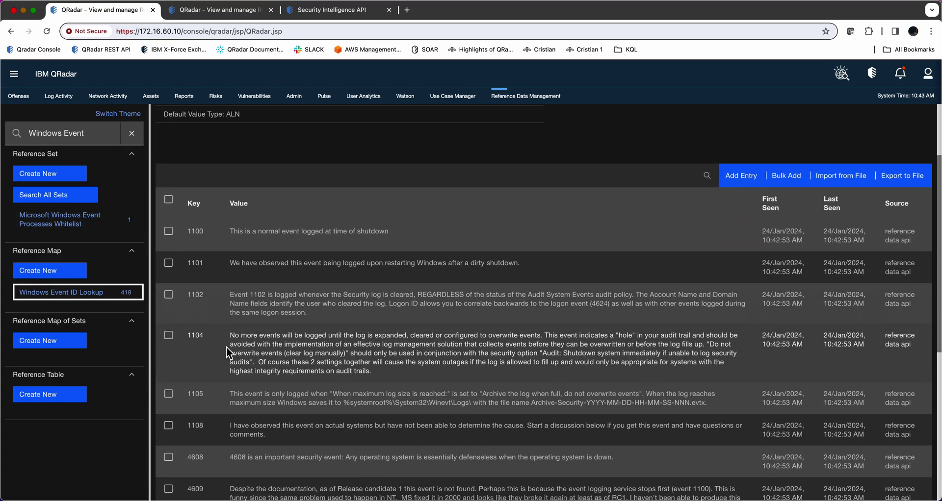
pyautogui.scroll(5, 225, 346)
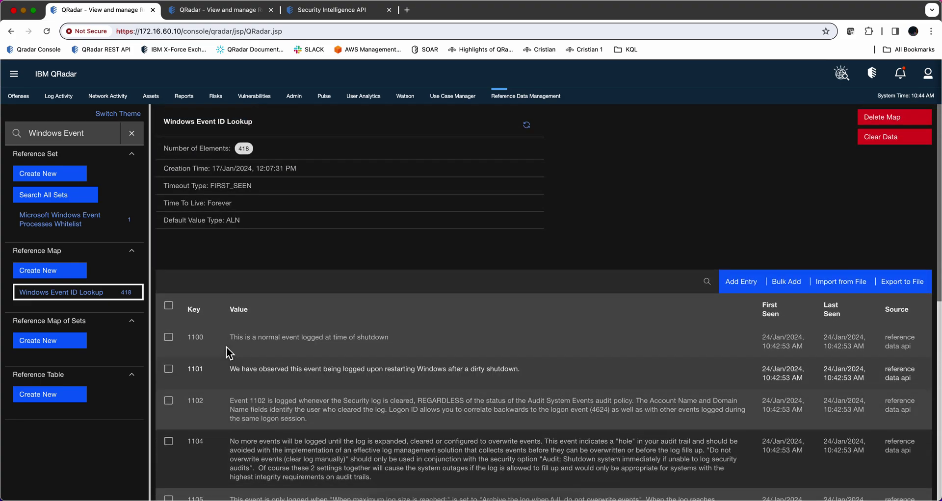
# - Open the Admin Console and its Custom Event Properties list
pyautogui.click(296, 99)
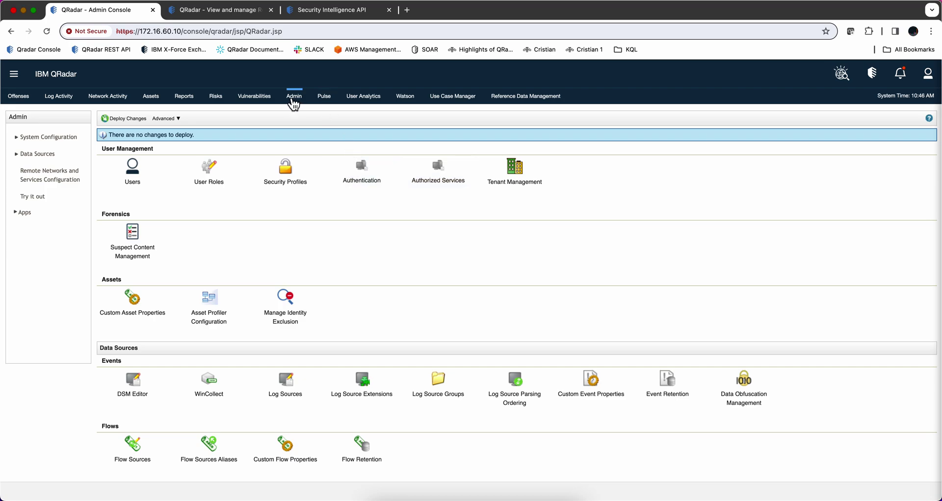
pyautogui.scroll(-1, 350, 255)
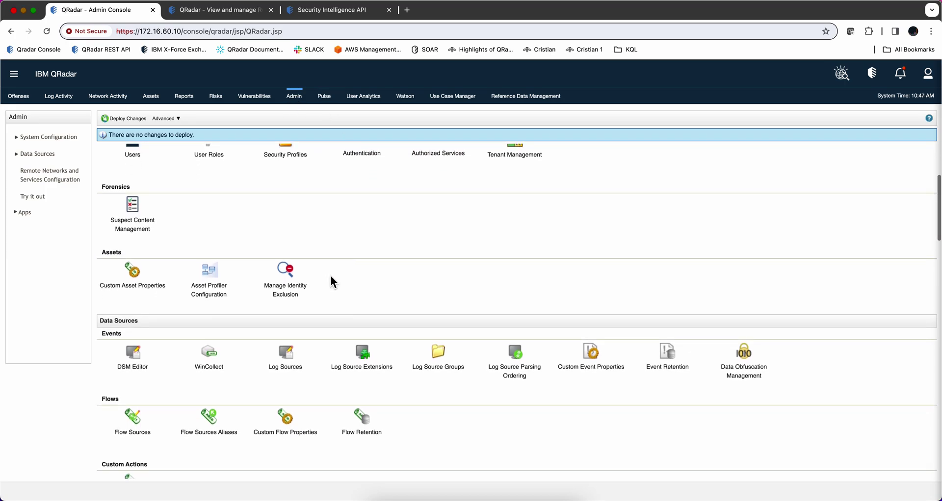
pyautogui.click(608, 354)
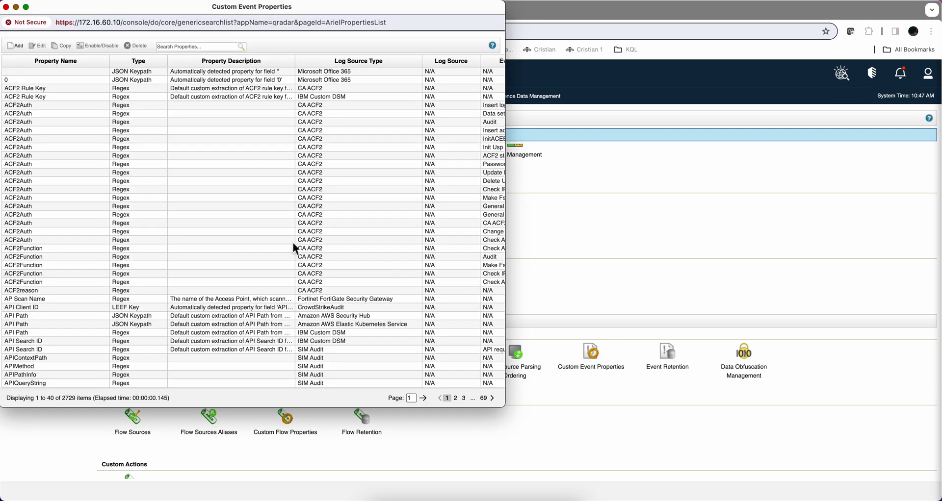
# - Add a new AQL-based AlphaNumeric custom event property named 'Windows Event ID Lookup'
pyautogui.click(14, 46)
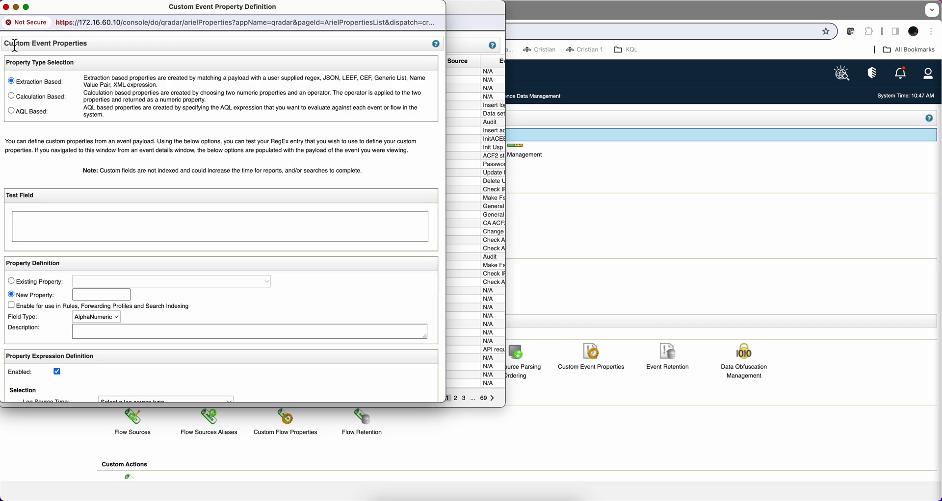
pyautogui.click(18, 112)
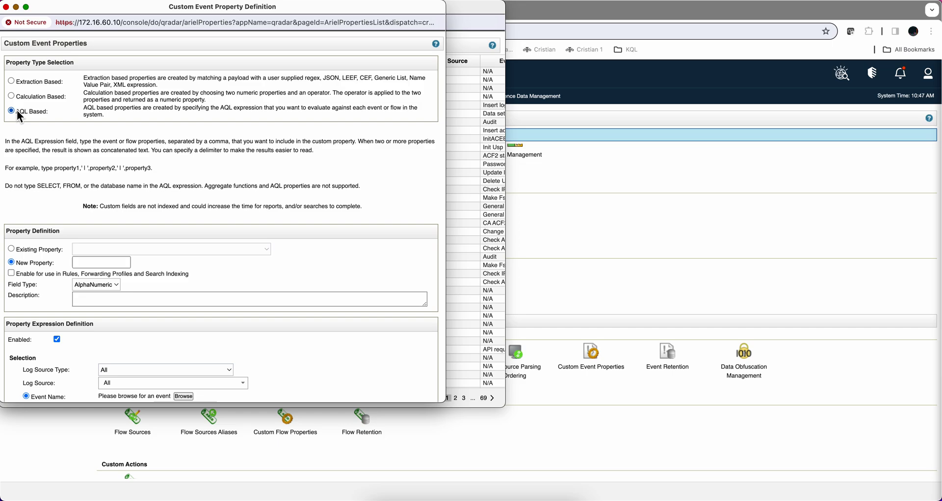
pyautogui.click(87, 263)
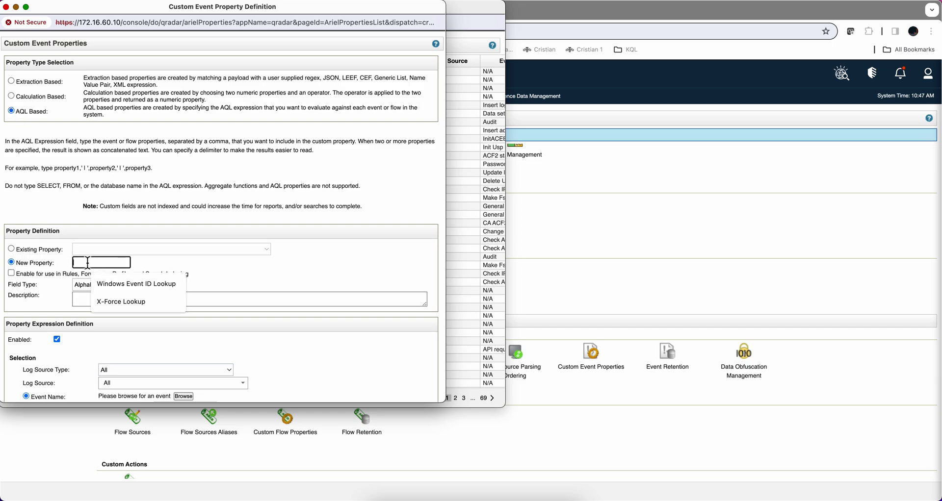
pyautogui.click(126, 285)
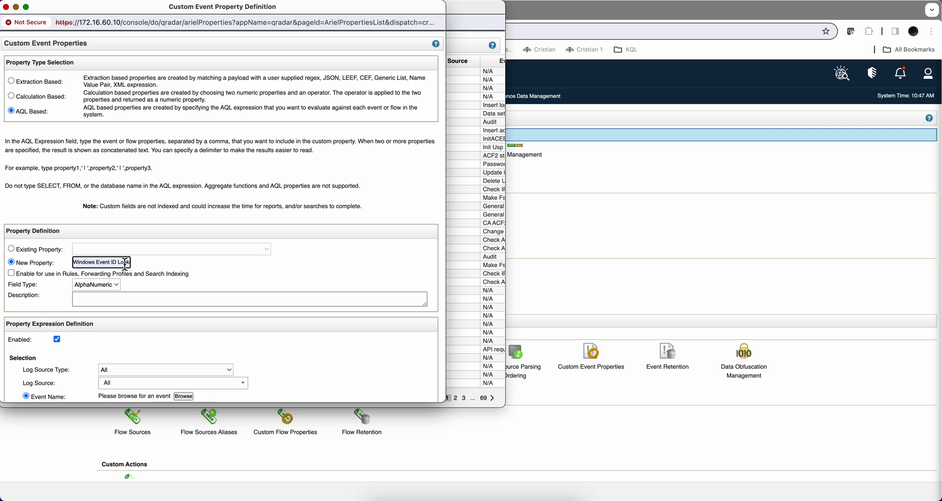
pyautogui.click(124, 262)
pyautogui.click(124, 263)
pyautogui.scroll(-2, 54, 278)
pyautogui.scroll(-1, 54, 277)
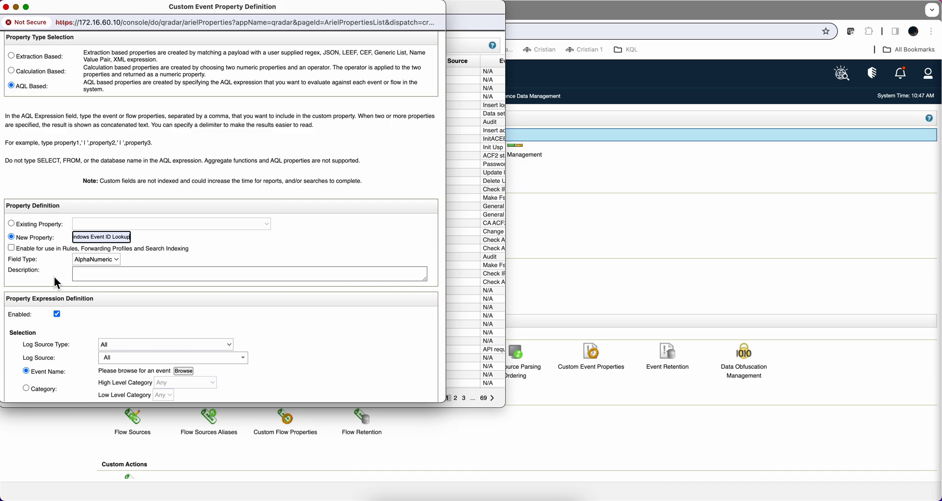
# - Target Microsoft Windows Security Event Log sources and scope the property by Category
pyautogui.scroll(-3, 54, 278)
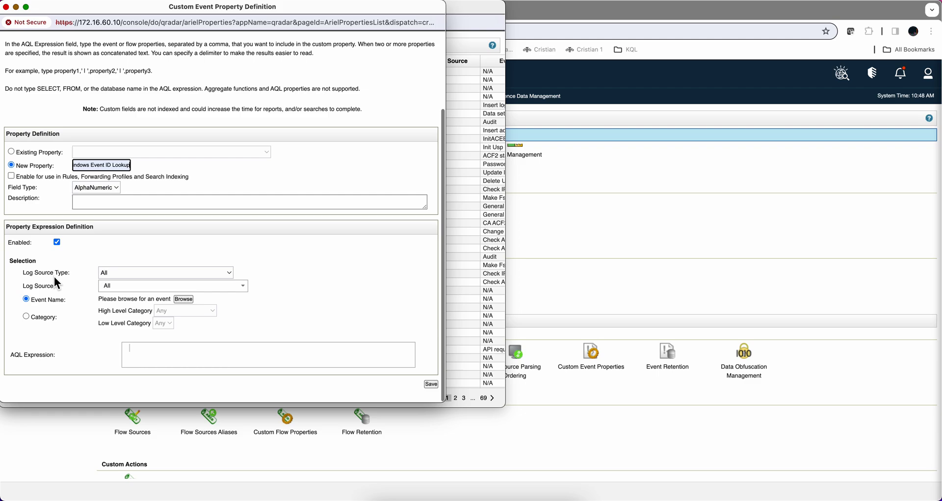
pyautogui.click(113, 272)
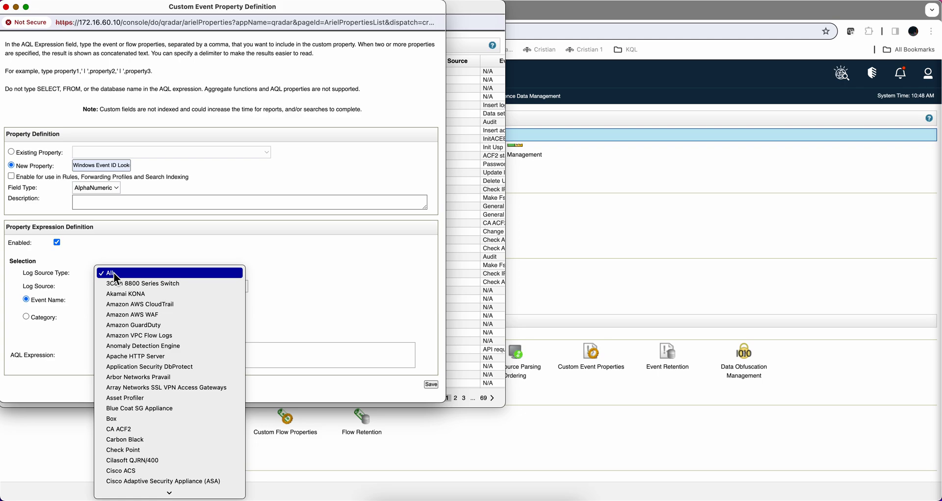
pyautogui.scroll(-10, 128, 339)
pyautogui.scroll(-15, 128, 341)
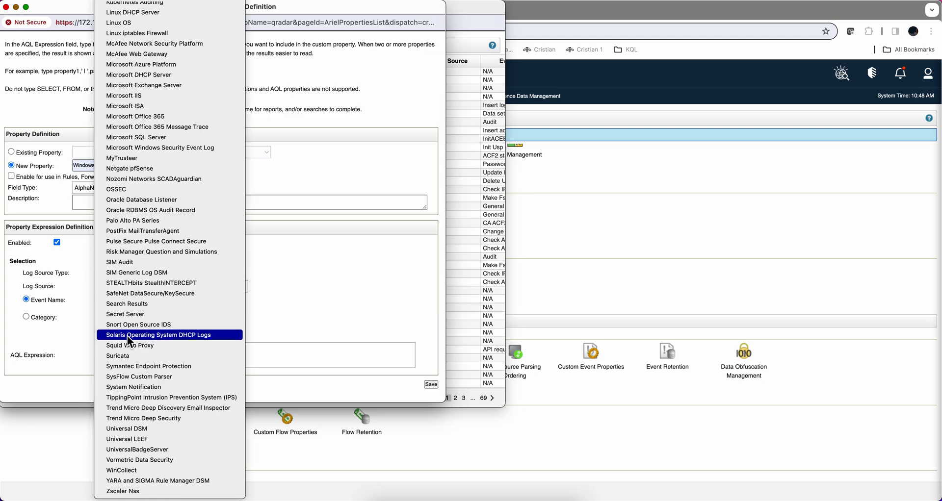
pyautogui.scroll(7, 128, 341)
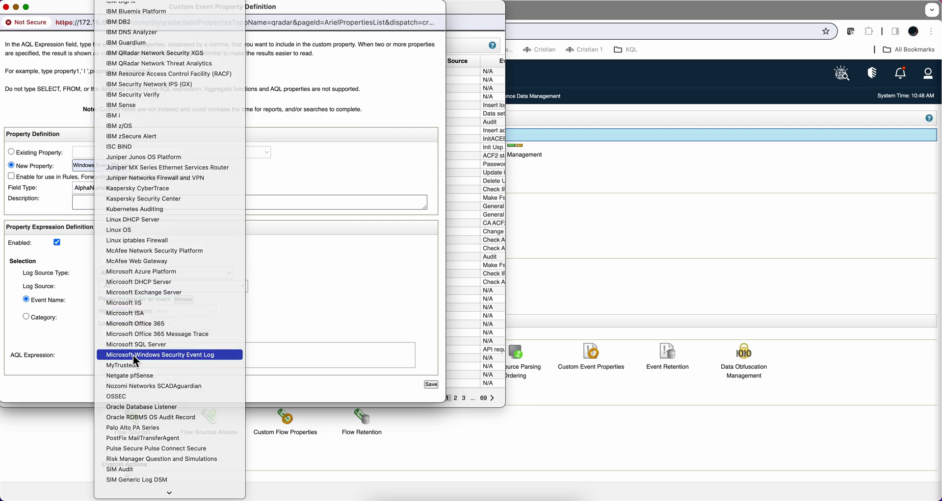
pyautogui.click(133, 355)
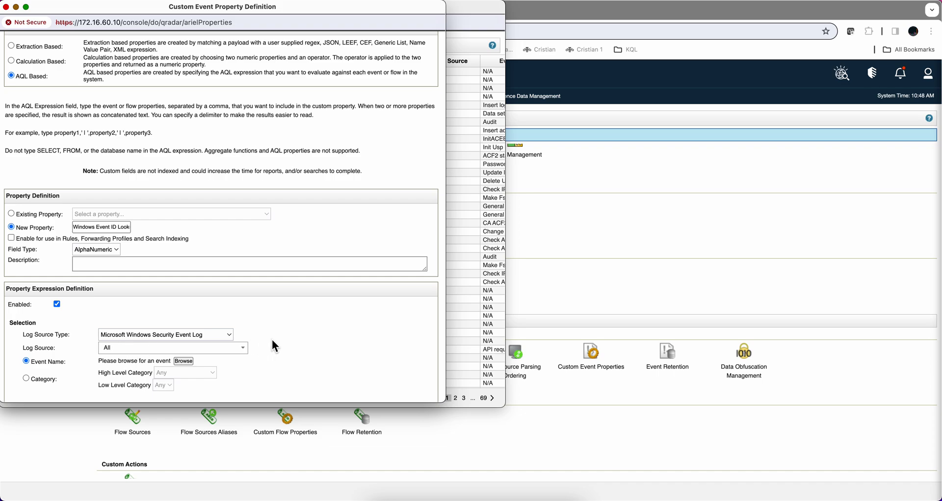
pyautogui.scroll(-2, 296, 340)
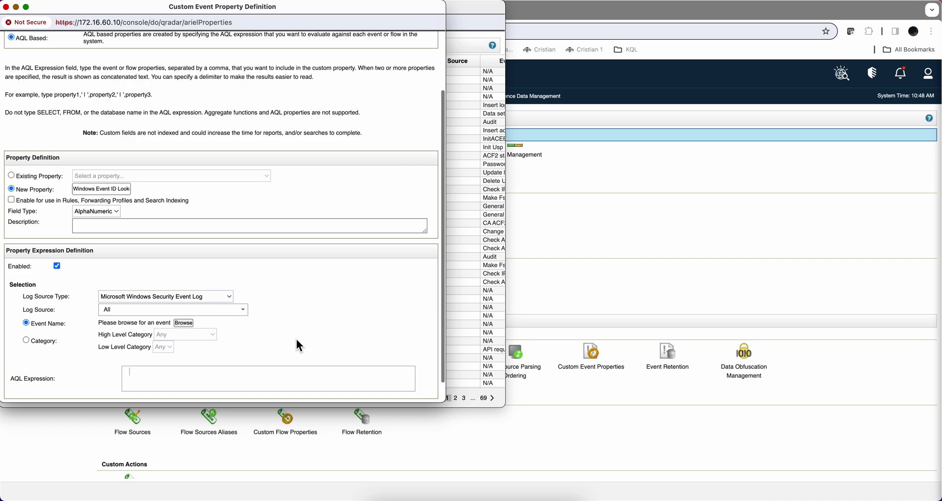
pyautogui.click(26, 340)
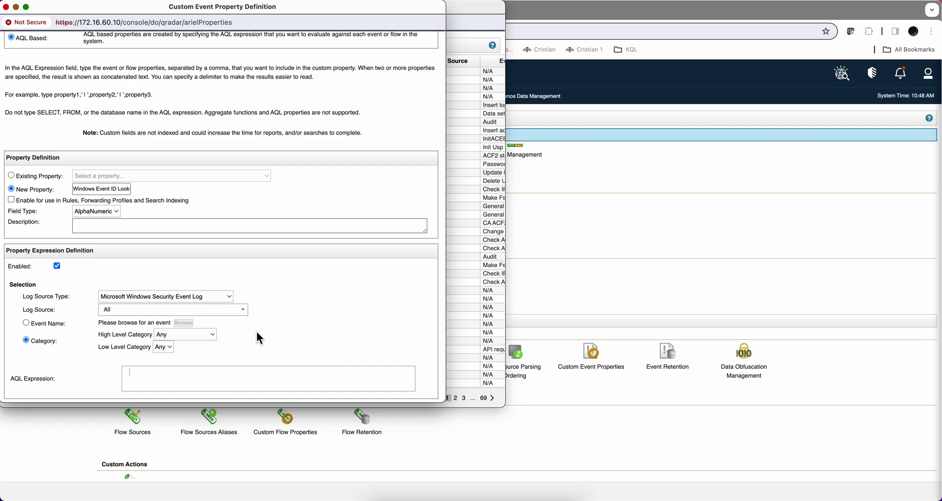
# - Enter the AQL expression REFERENCEMAP('Windows Event ID Lookup',"EventID"), correcting the stray quote
pyautogui.click(143, 370)
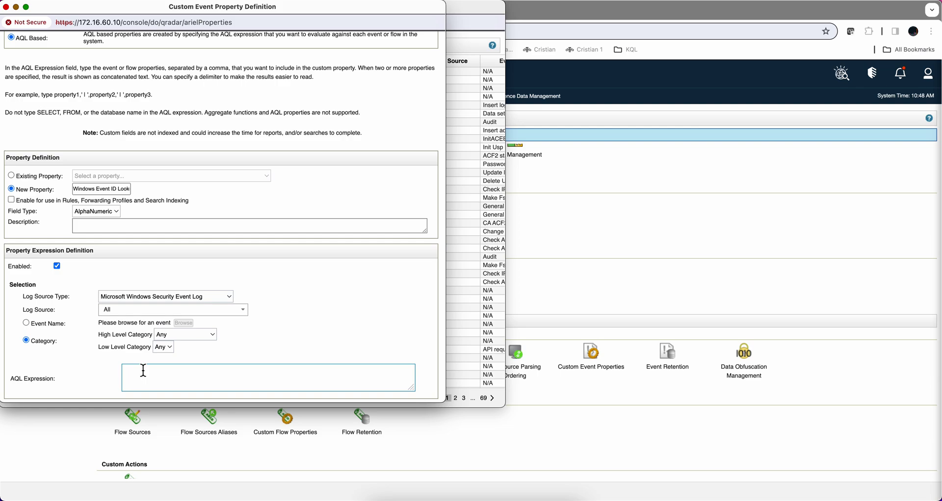
pyautogui.write('R')
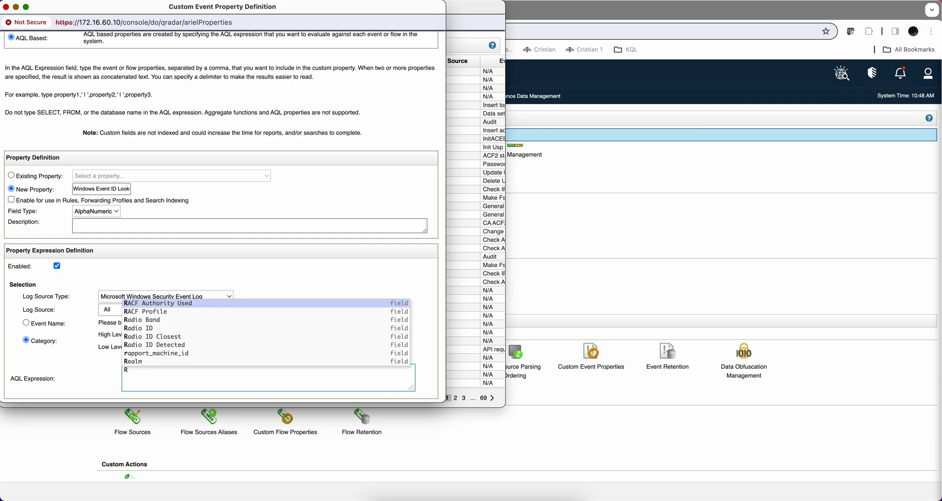
pyautogui.write('E')
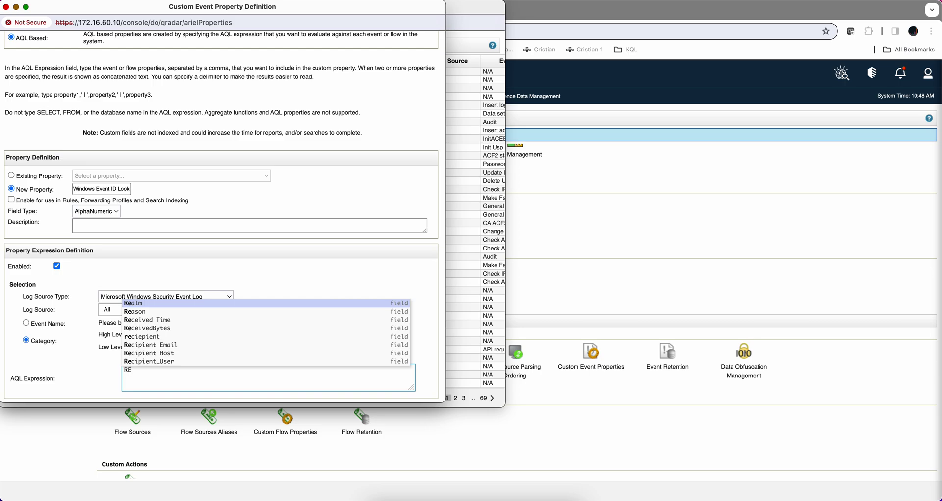
pyautogui.write('FERE')
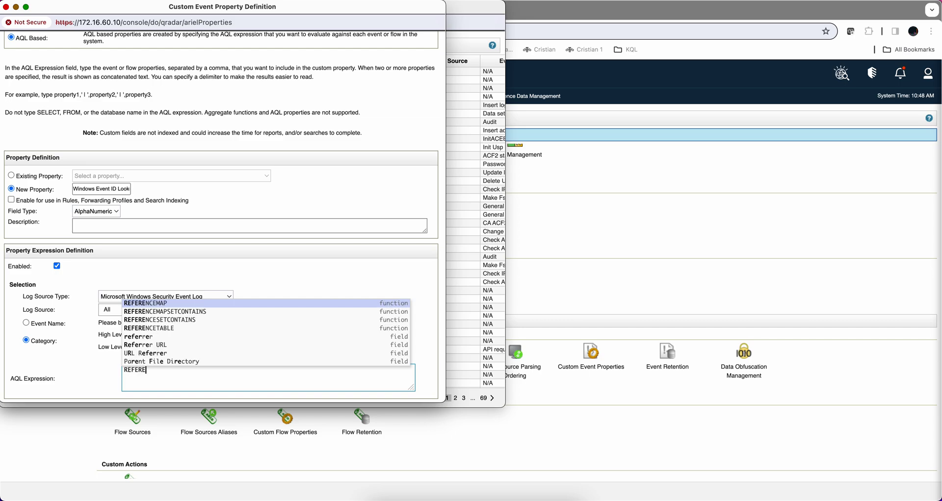
pyautogui.click(152, 303)
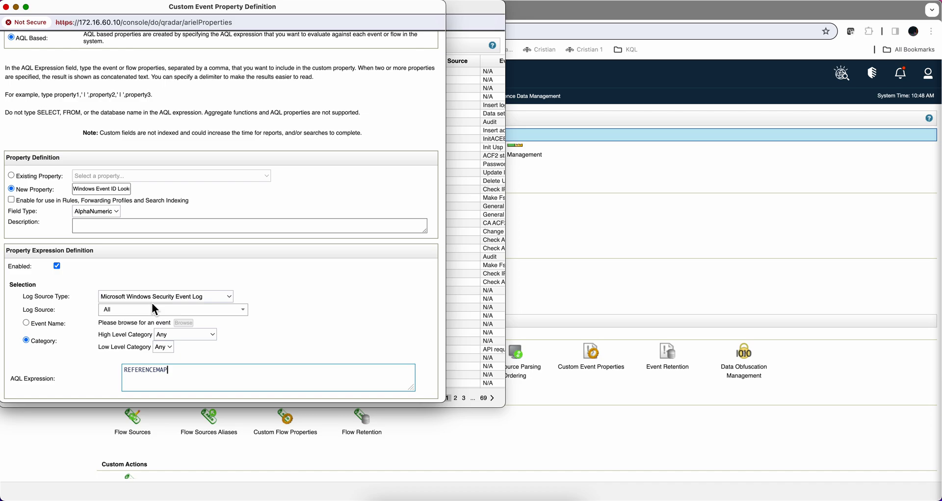
pyautogui.write("('Wind")
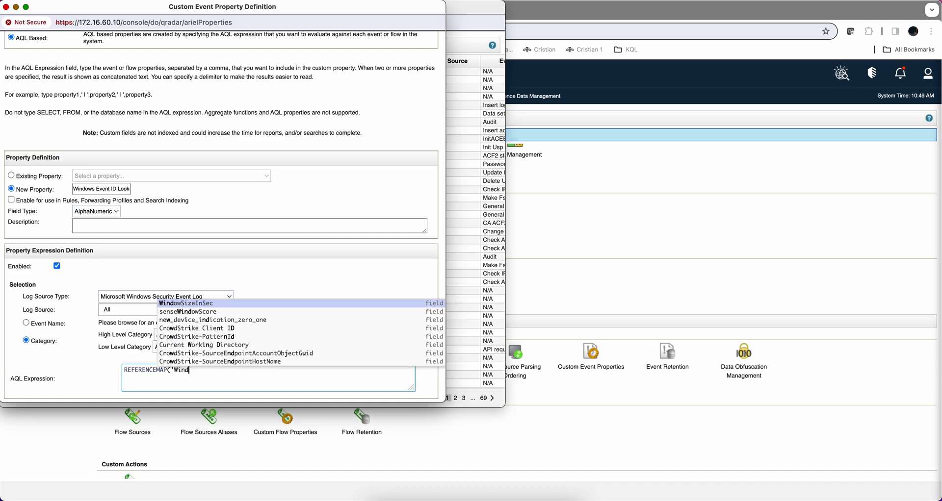
pyautogui.write('ows')
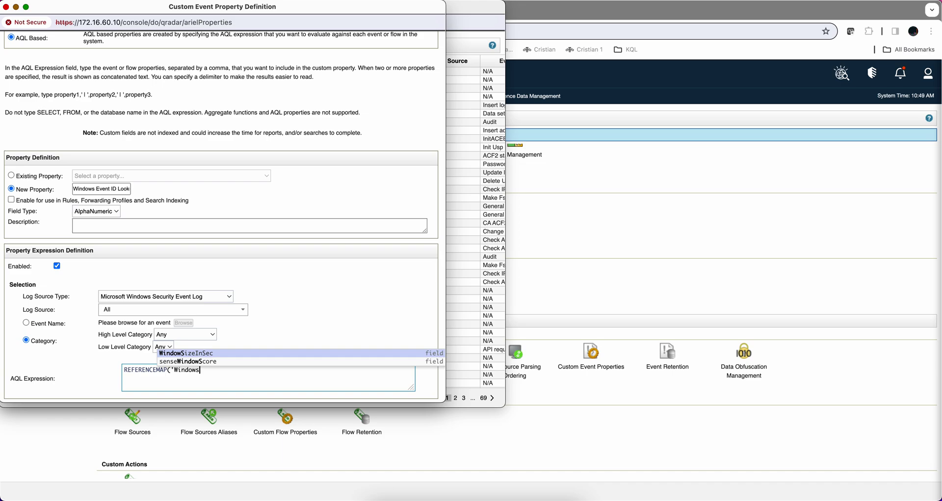
pyautogui.write(' Eve')
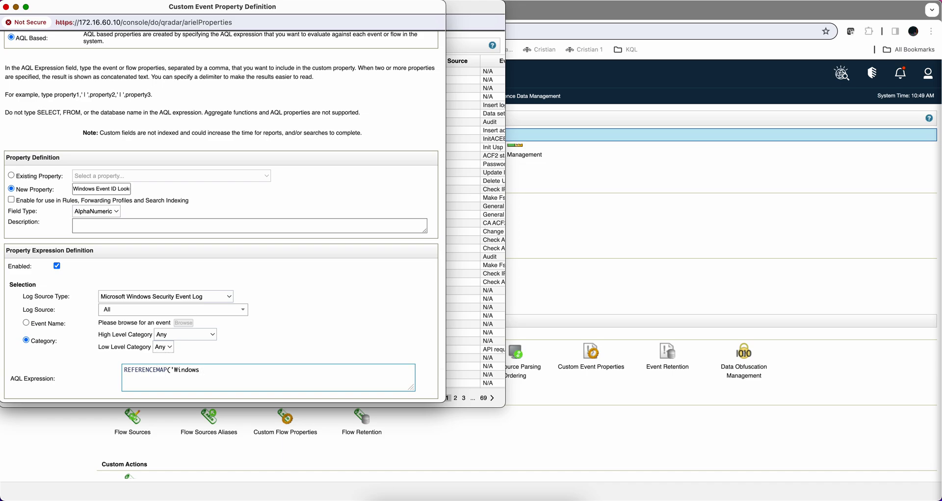
pyautogui.write('nt')
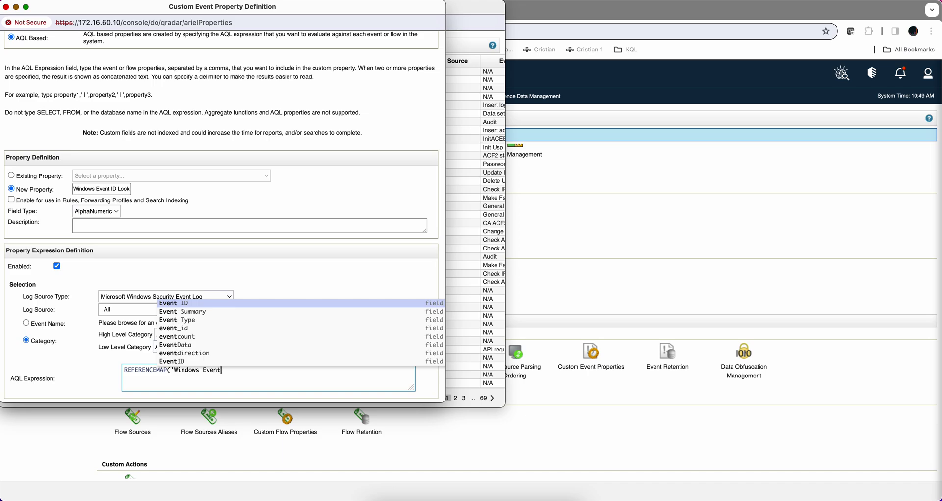
pyautogui.write(' ID')
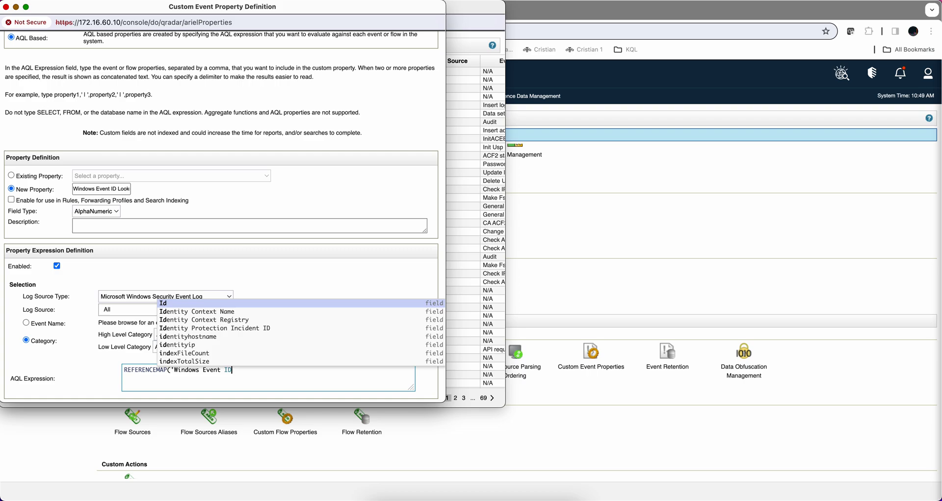
pyautogui.write(' lo')
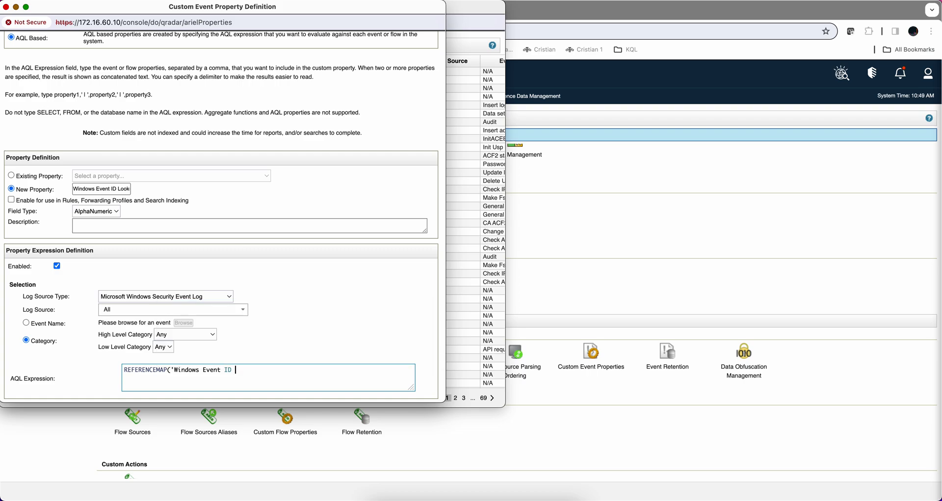
pyautogui.write('okup')
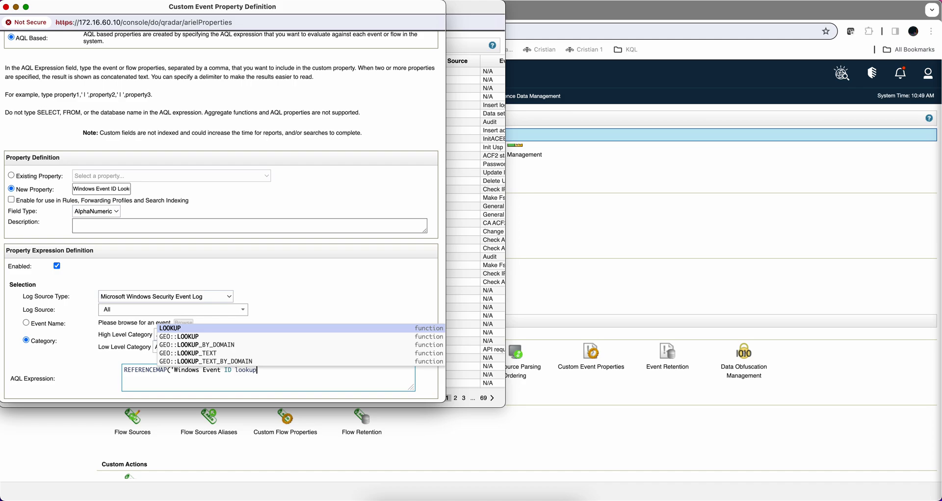
pyautogui.write("'")
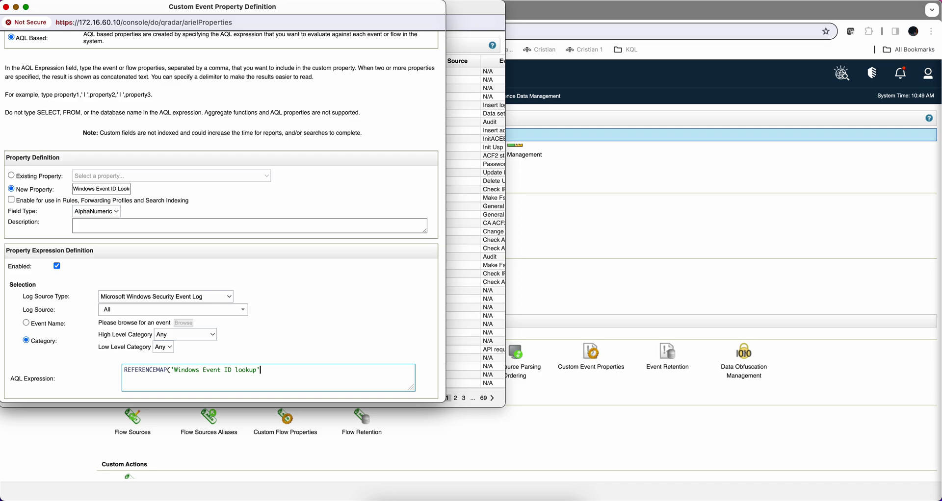
pyautogui.write(',"Event')
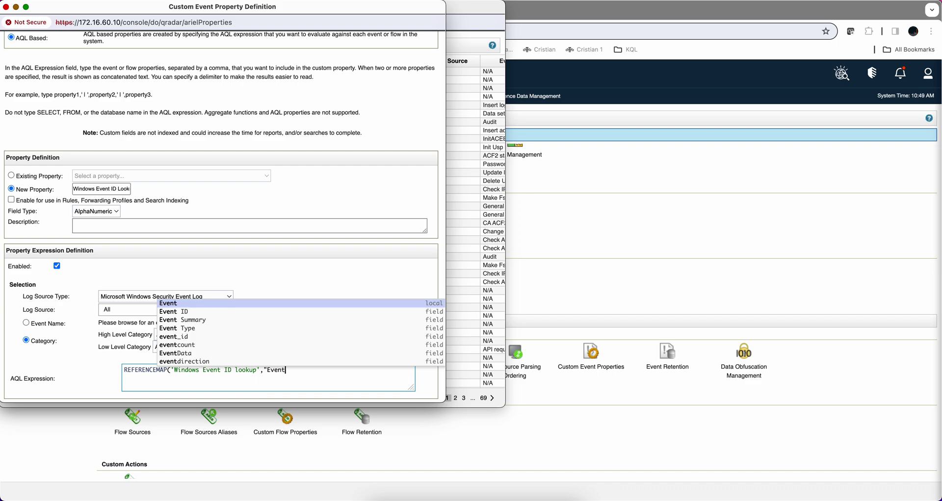
pyautogui.write('ID')
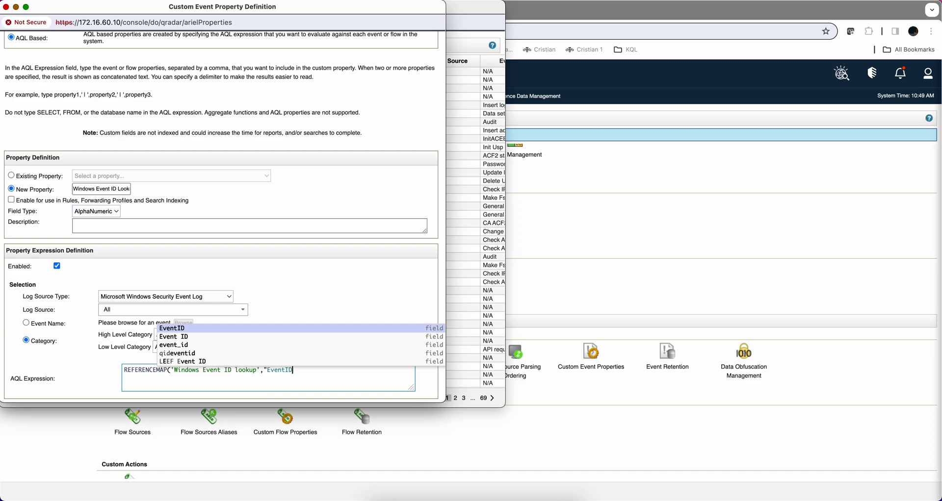
pyautogui.click(155, 309)
pyautogui.write('"')
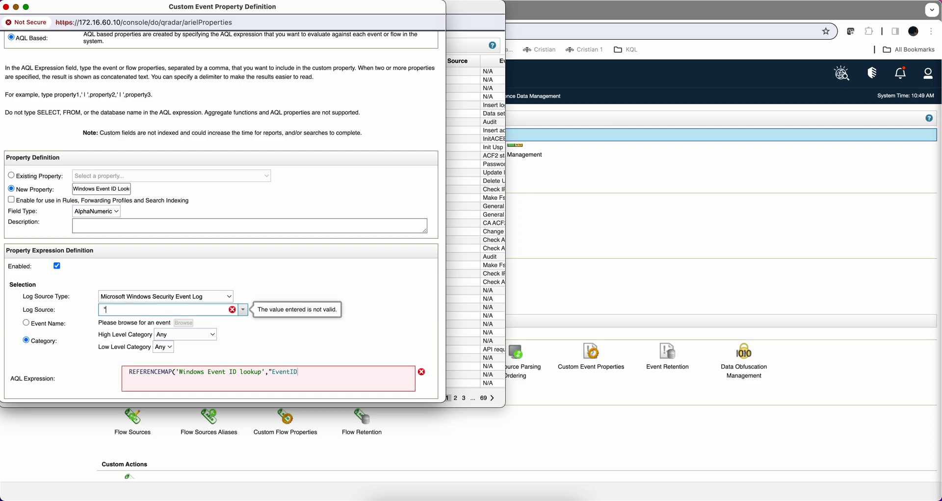
pyautogui.click(297, 371)
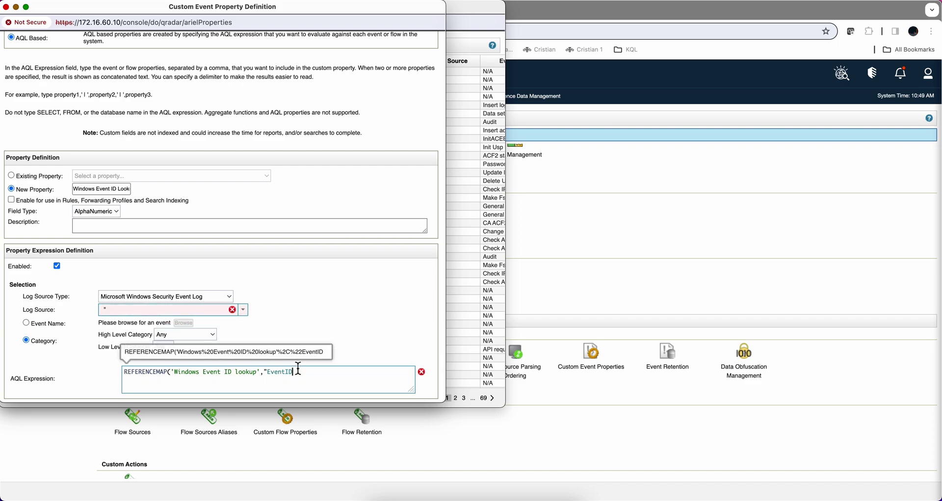
pyautogui.write('"')
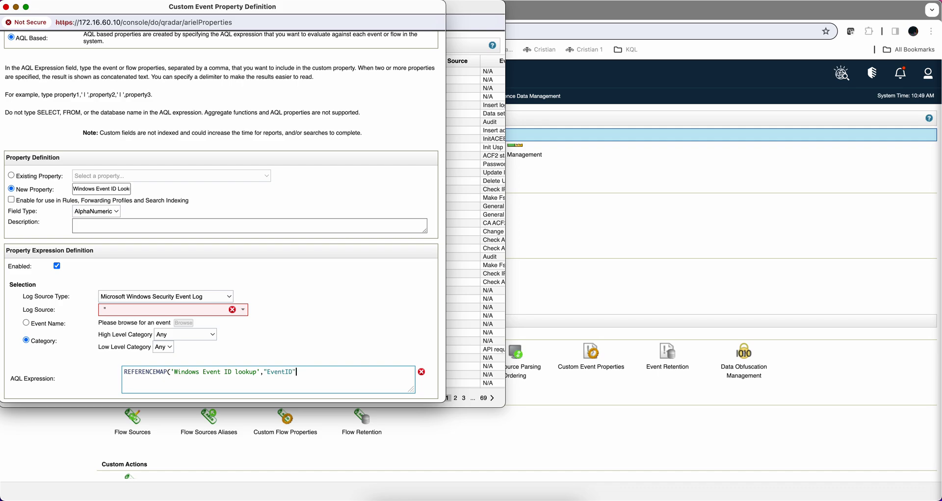
pyautogui.write(')')
pyautogui.scroll(-1, 311, 364)
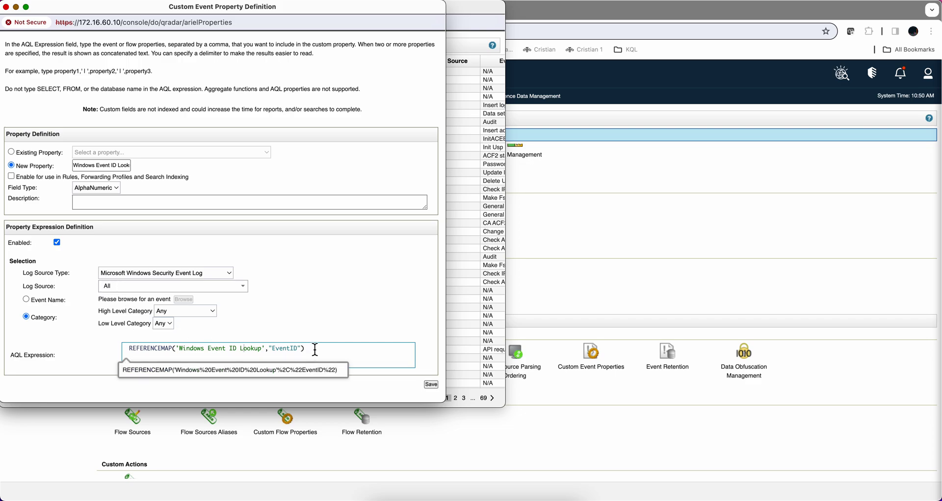
# - Save the Windows Event ID Lookup property and close its definition window
pyautogui.click(432, 384)
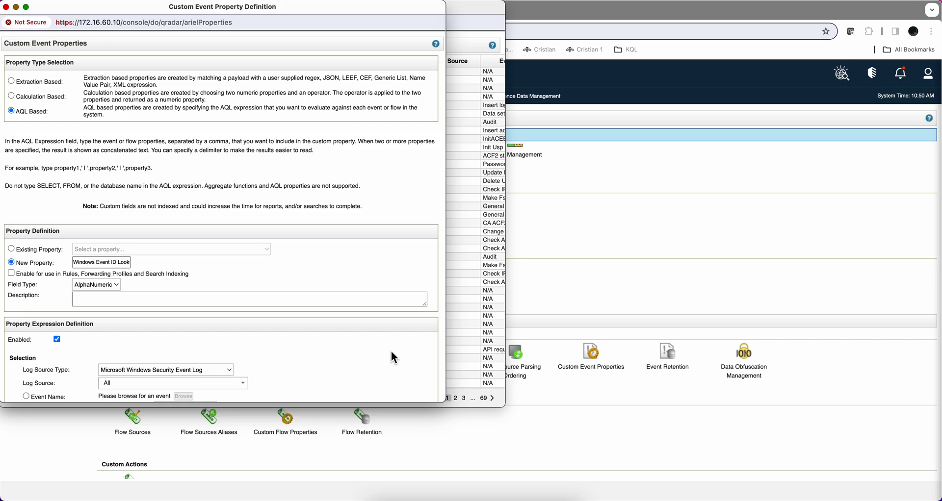
pyautogui.click(6, 7)
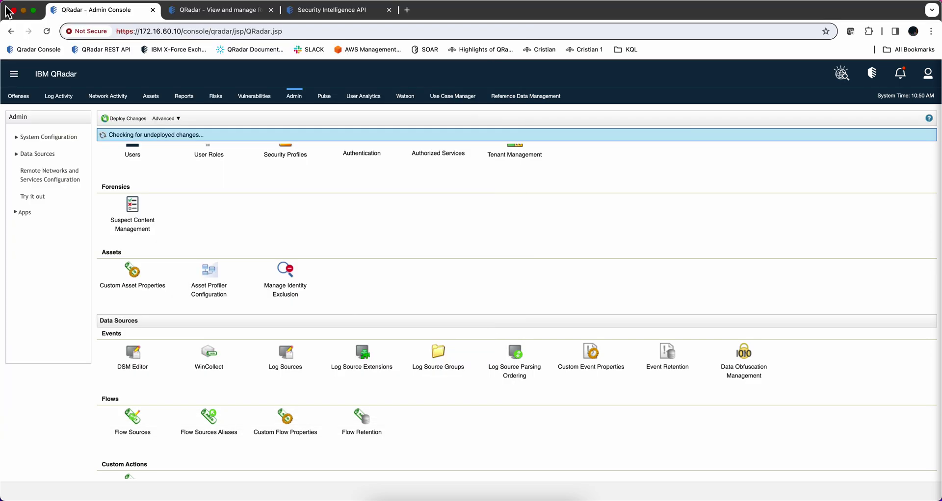
# - List custom event properties sorted by Creation Date and select Windows Event ID Lookup
pyautogui.click(568, 344)
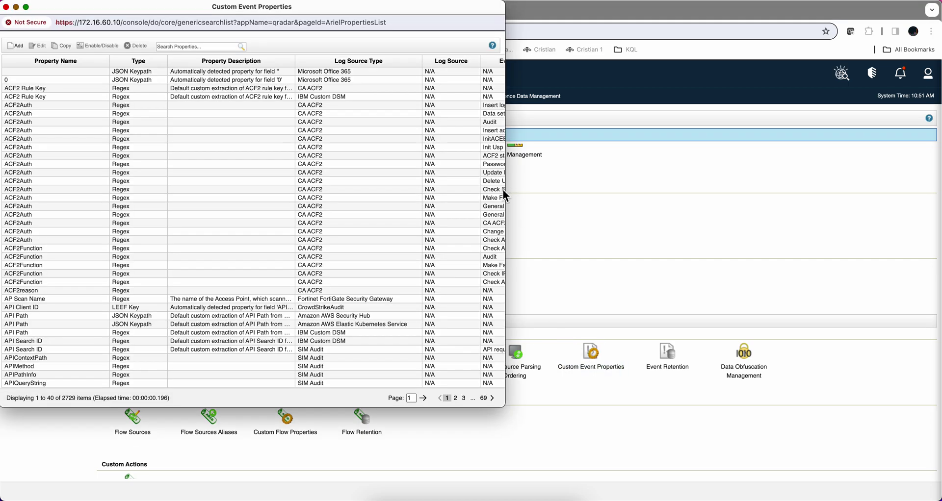
pyautogui.moveTo(506, 191); pyautogui.dragTo(775, 192)
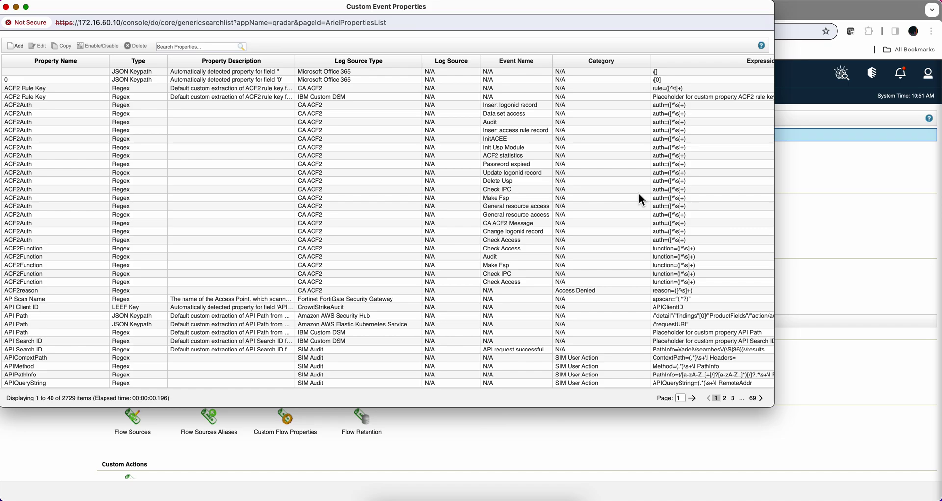
pyautogui.hscroll(5, 636, 198)
pyautogui.hscroll(5, 632, 194)
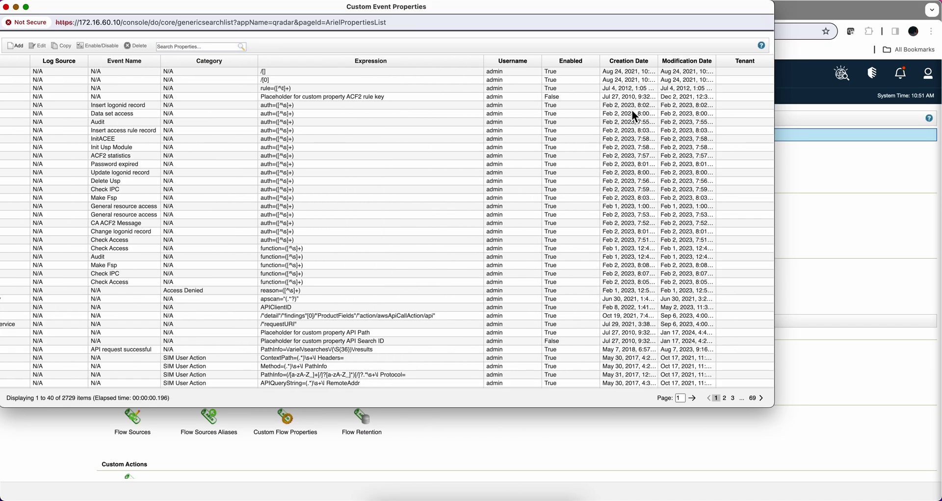
pyautogui.click(629, 64)
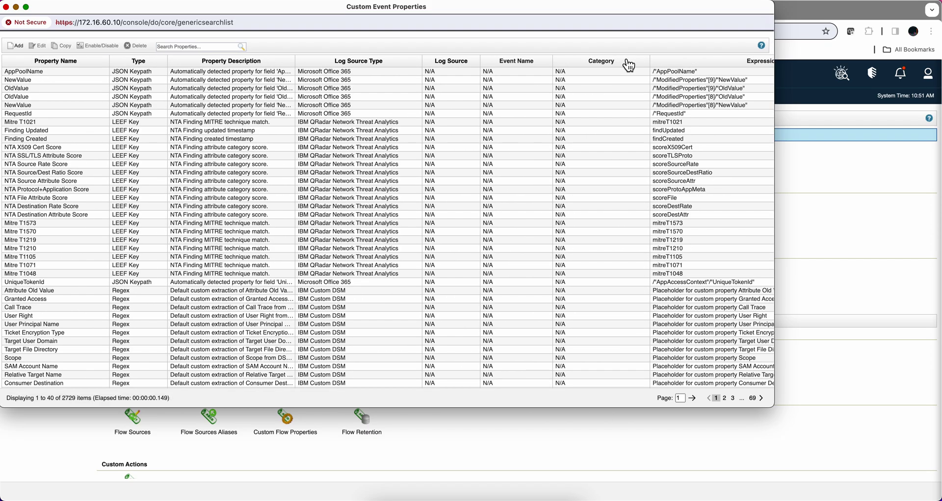
pyautogui.hscroll(10, 638, 92)
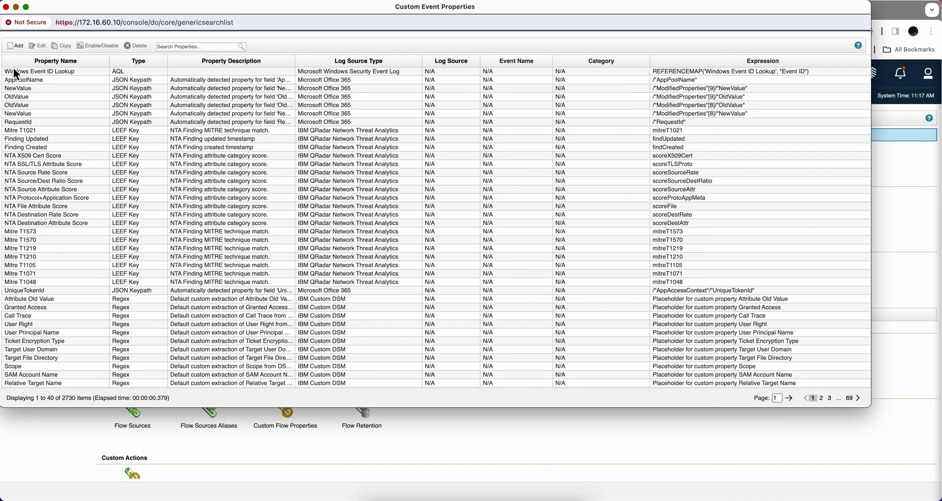
pyautogui.click(16, 72)
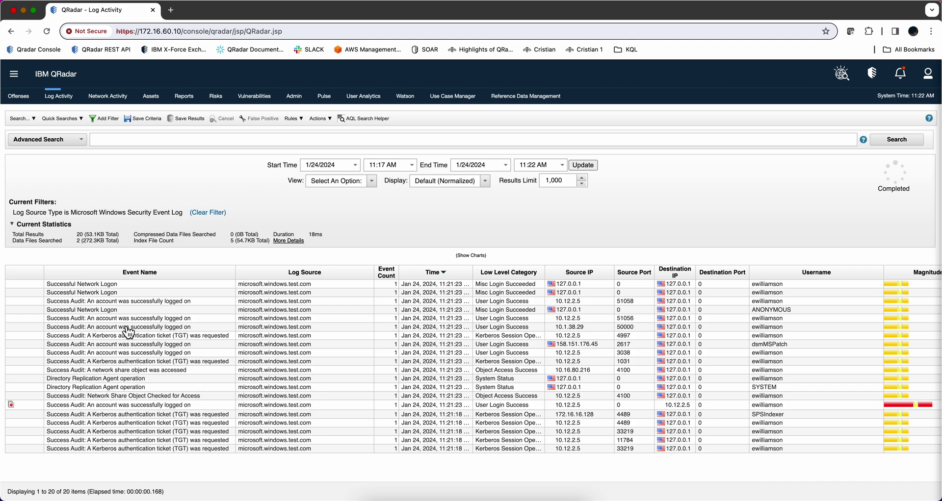
# - Open a Kerberos TGT request event to view its Windows Event ID Lookup description for 4768
pyautogui.click(117, 423)
pyautogui.doubleClick(116, 421)
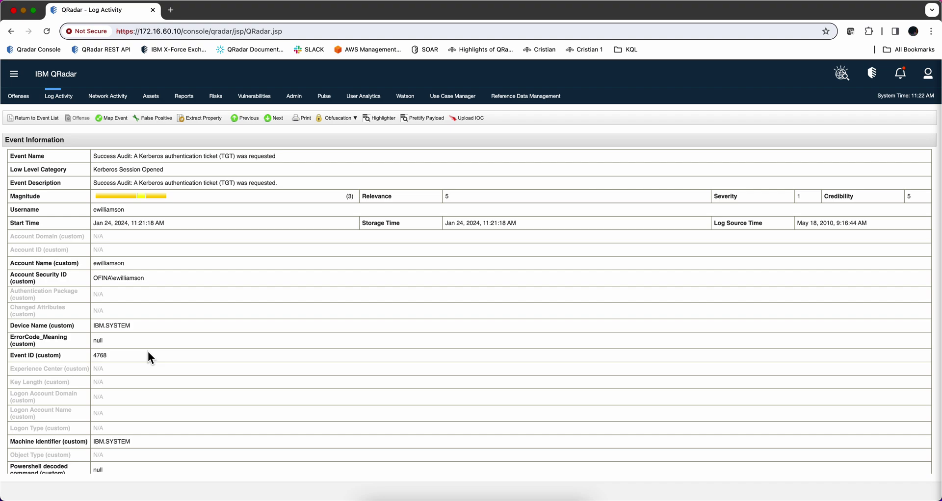
pyautogui.scroll(-10, 148, 357)
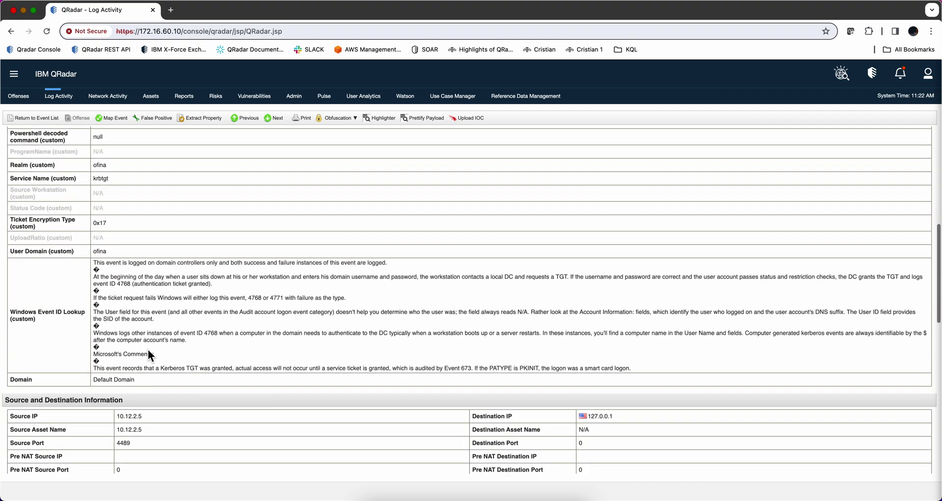
pyautogui.scroll(1, 154, 313)
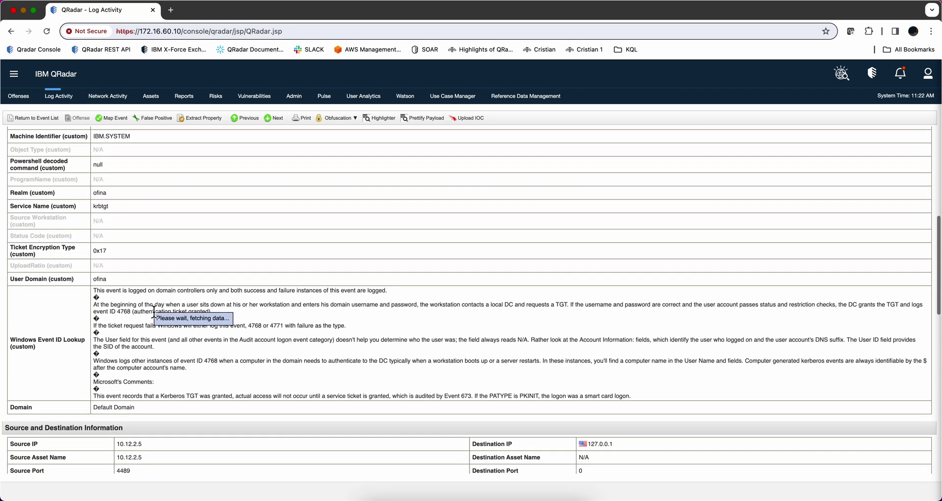